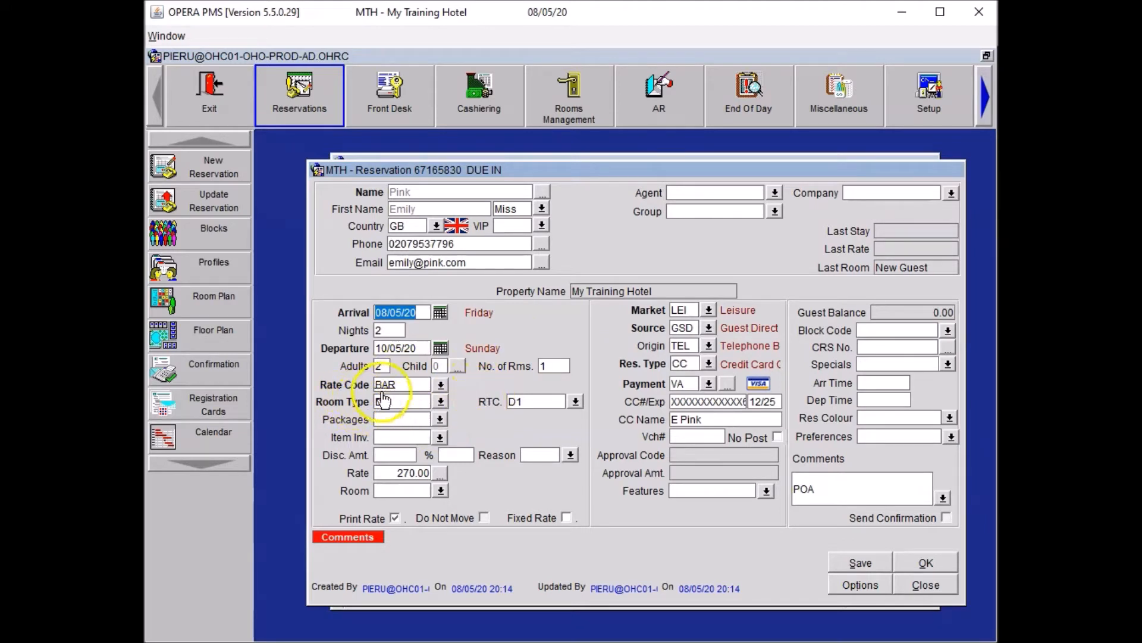
Change the D1 rate code to BAR BB at 290.00, accept the package notice, and save.
click(440, 385)
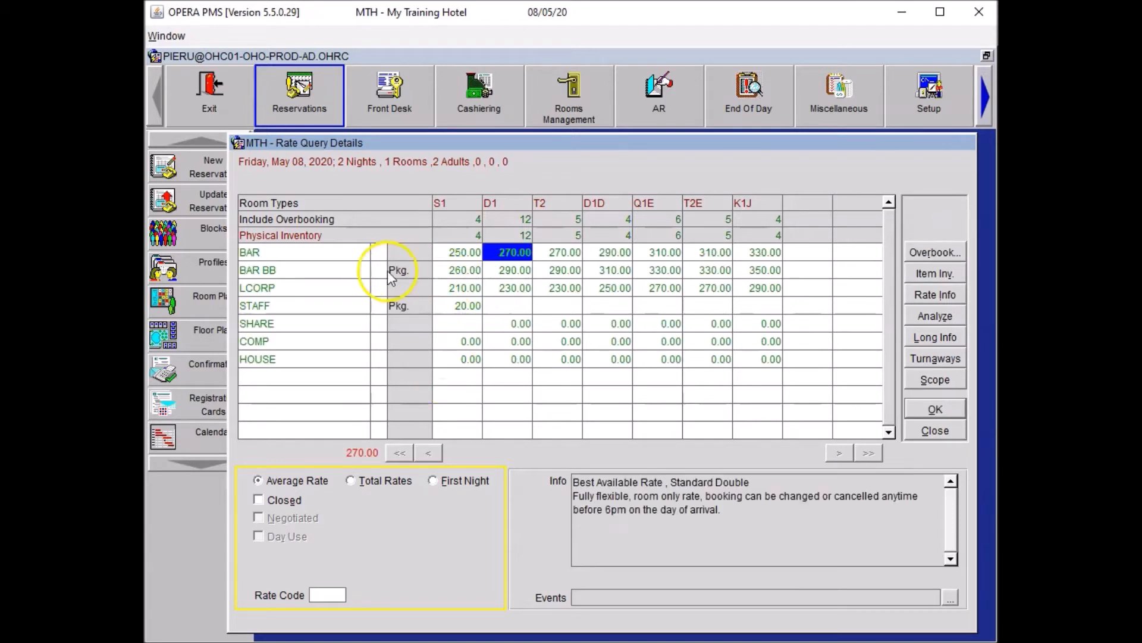
click(397, 274)
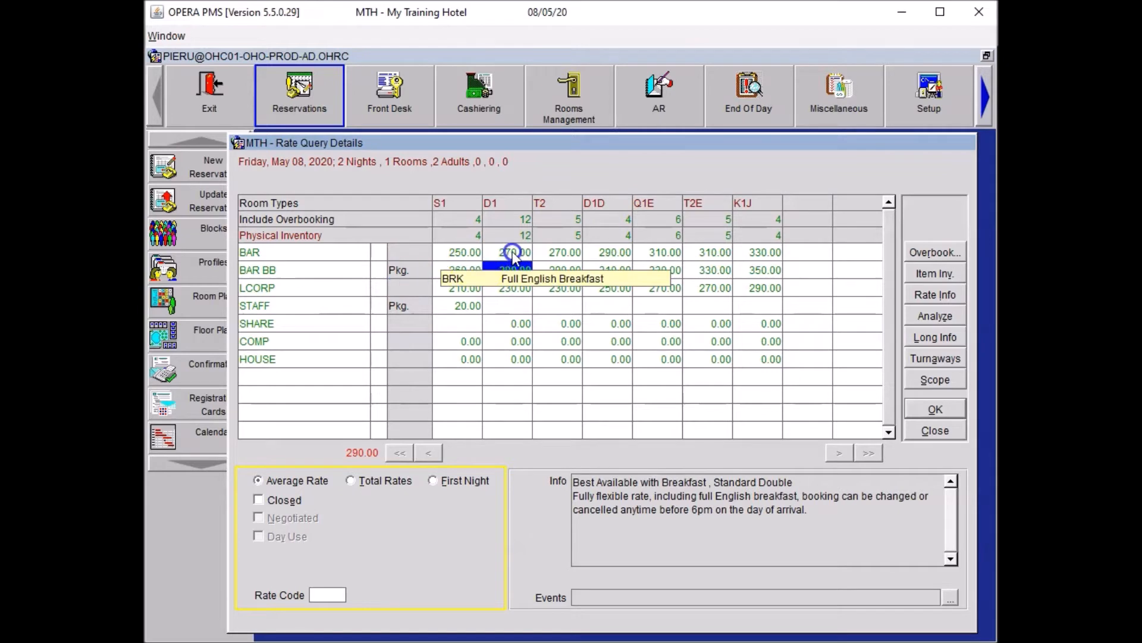
click(400, 281)
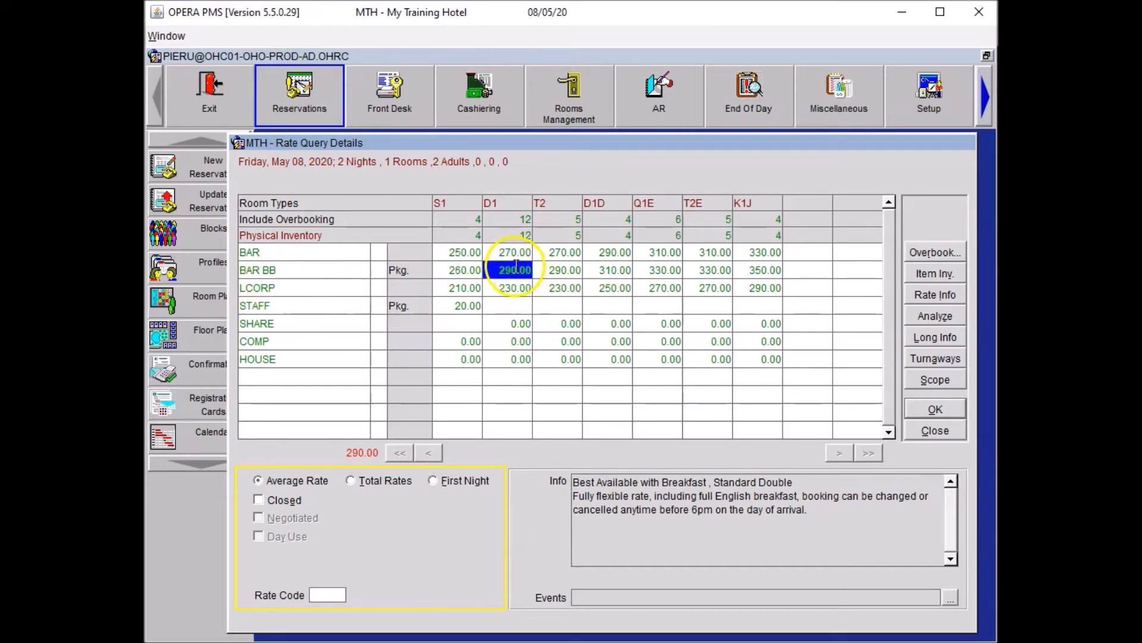
click(931, 408)
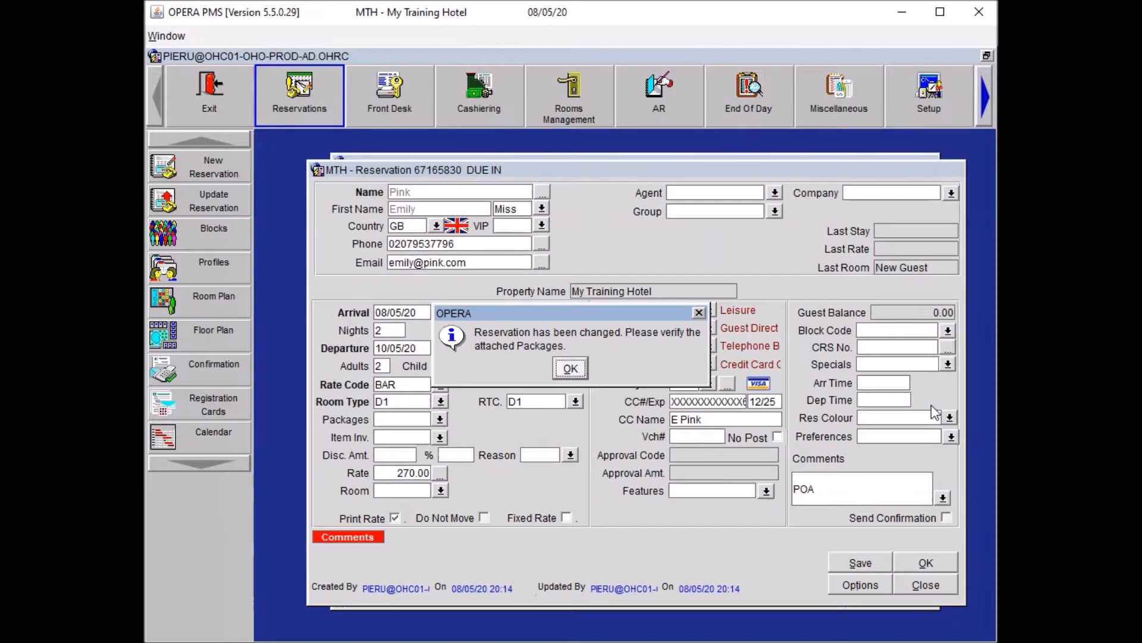
click(568, 369)
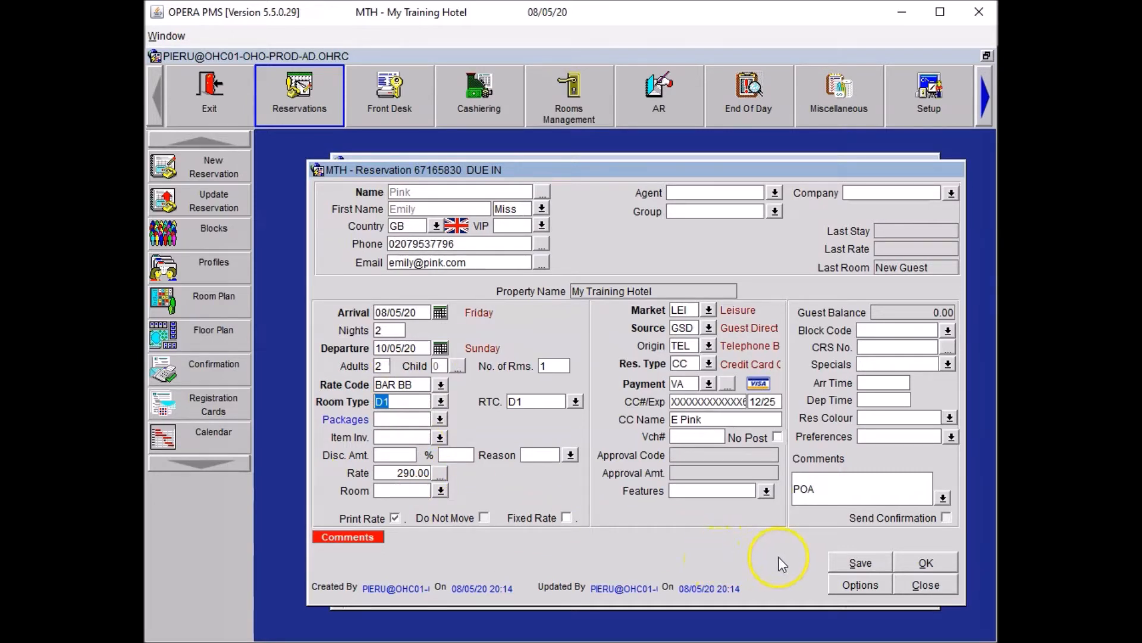
click(861, 562)
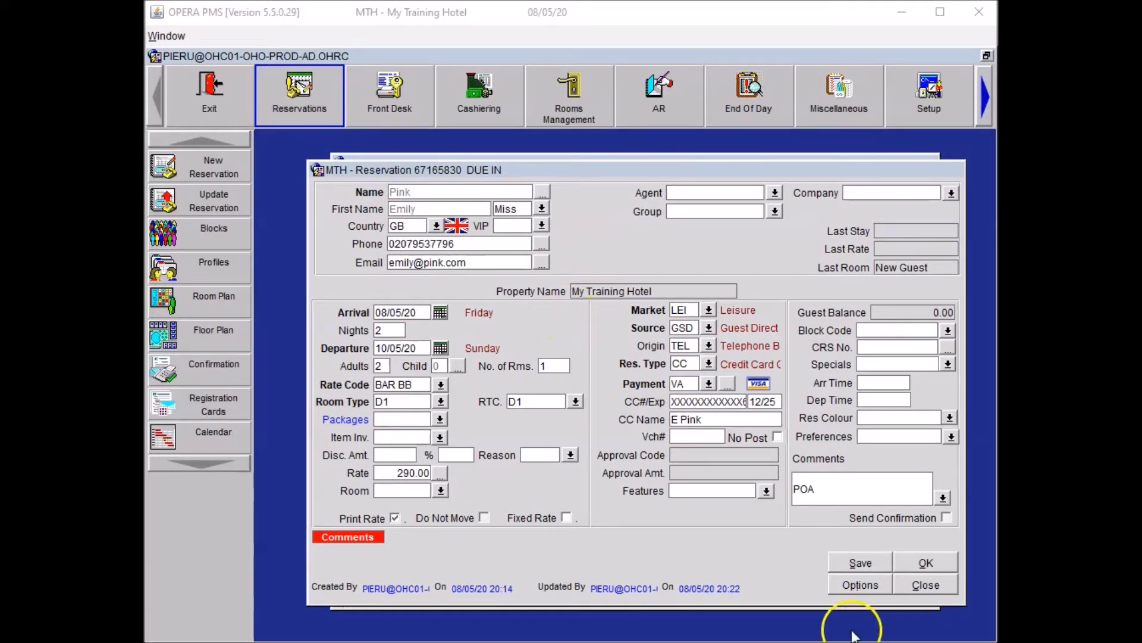
click(861, 587)
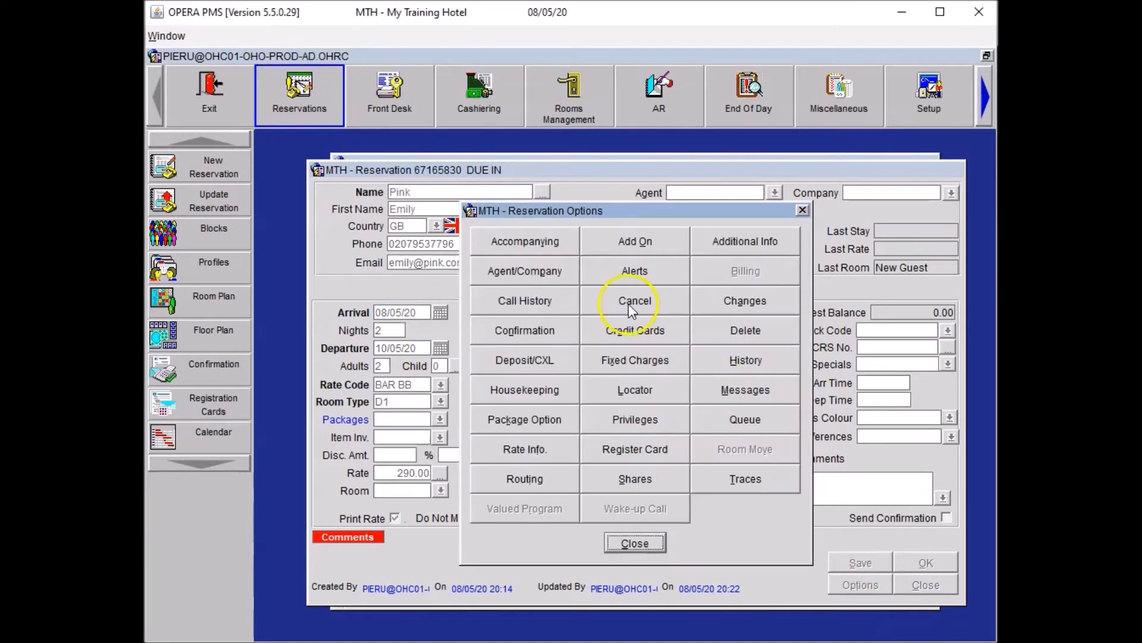
Search for the accompanying guest's name and start a new profile for them.
click(529, 241)
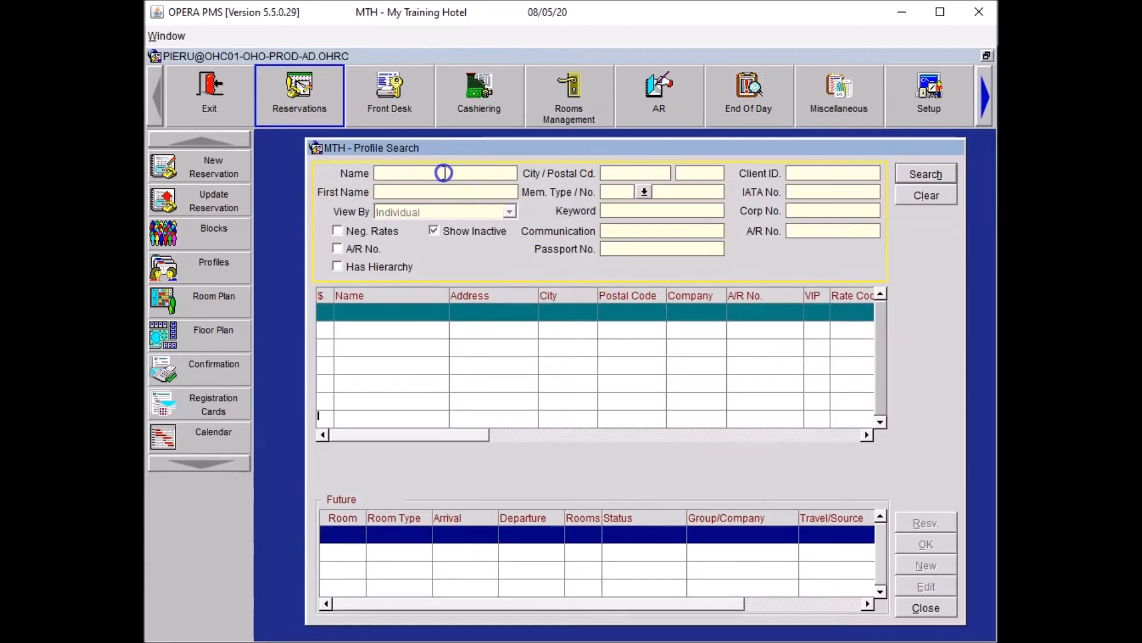
click(939, 174)
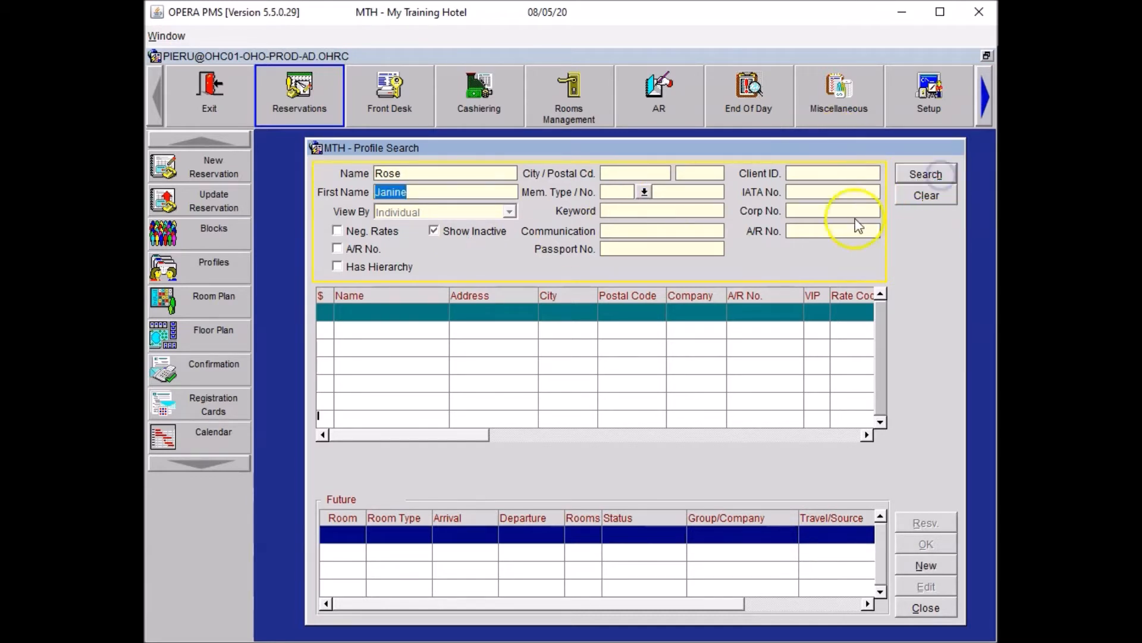
click(942, 566)
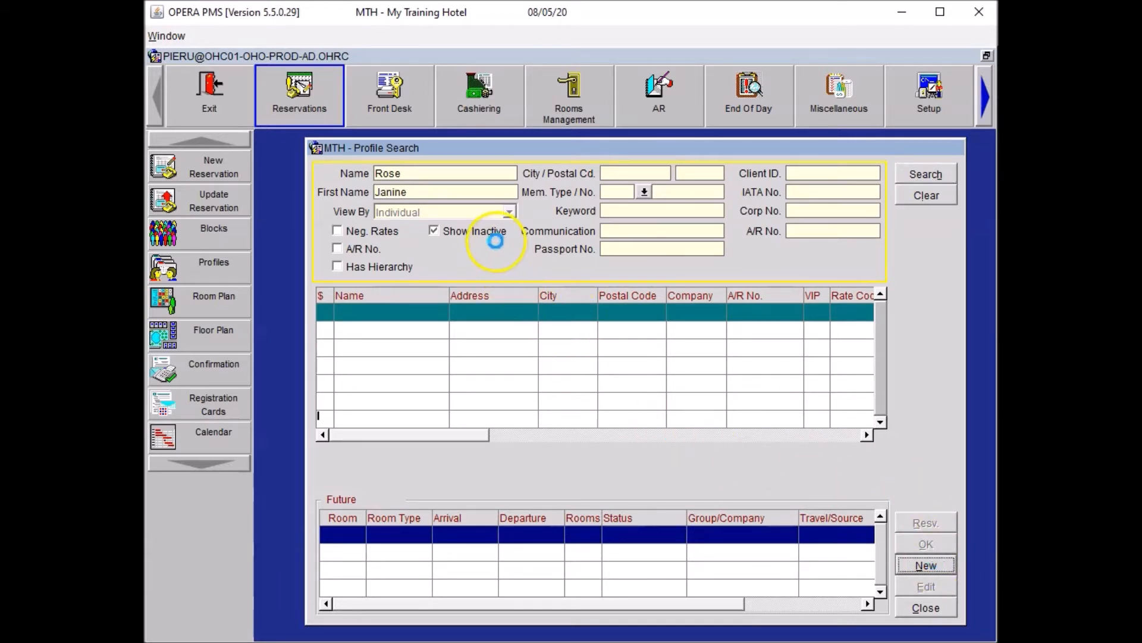
Fill the new profile with title Miss, the guest's mobile number and e-mail address.
click(494, 268)
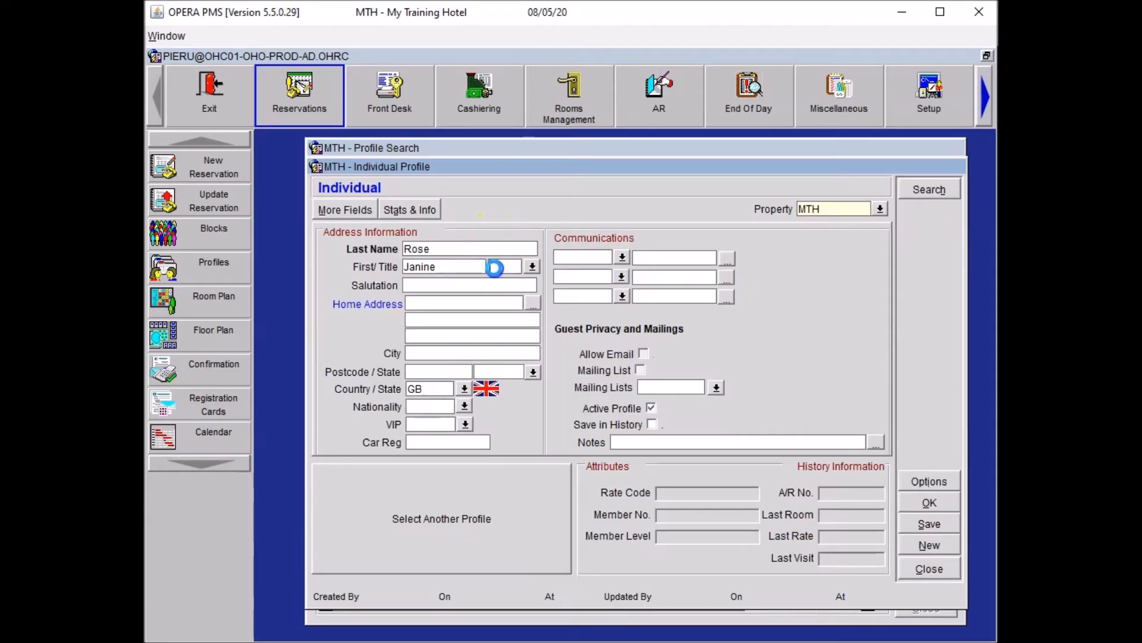
text(Miss)
click(586, 255)
text(mobile)
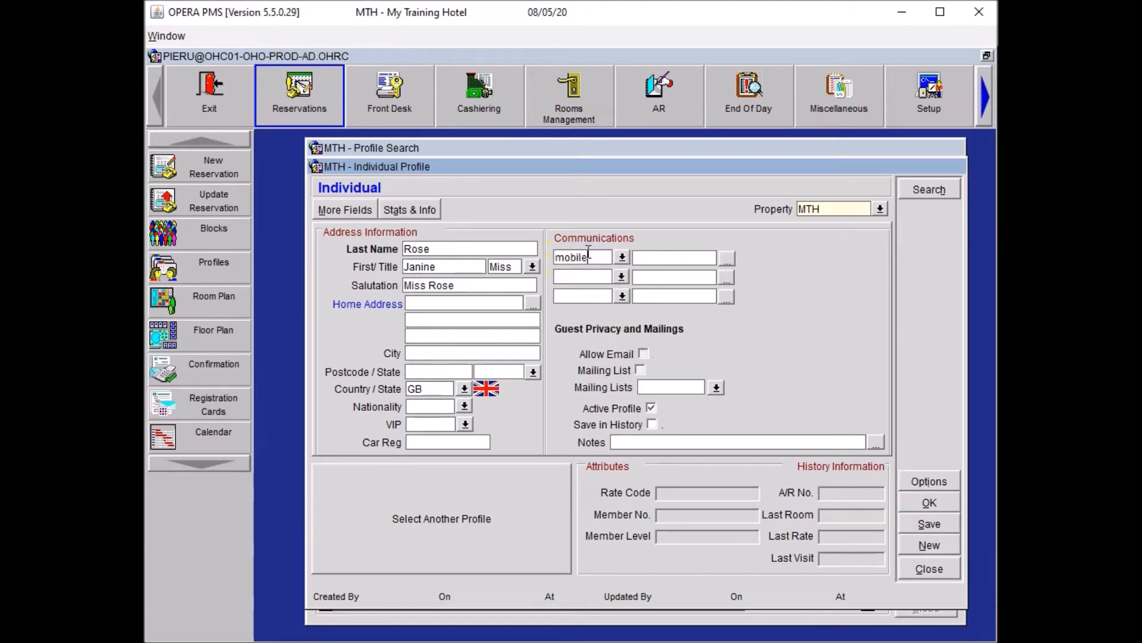
click(574, 295)
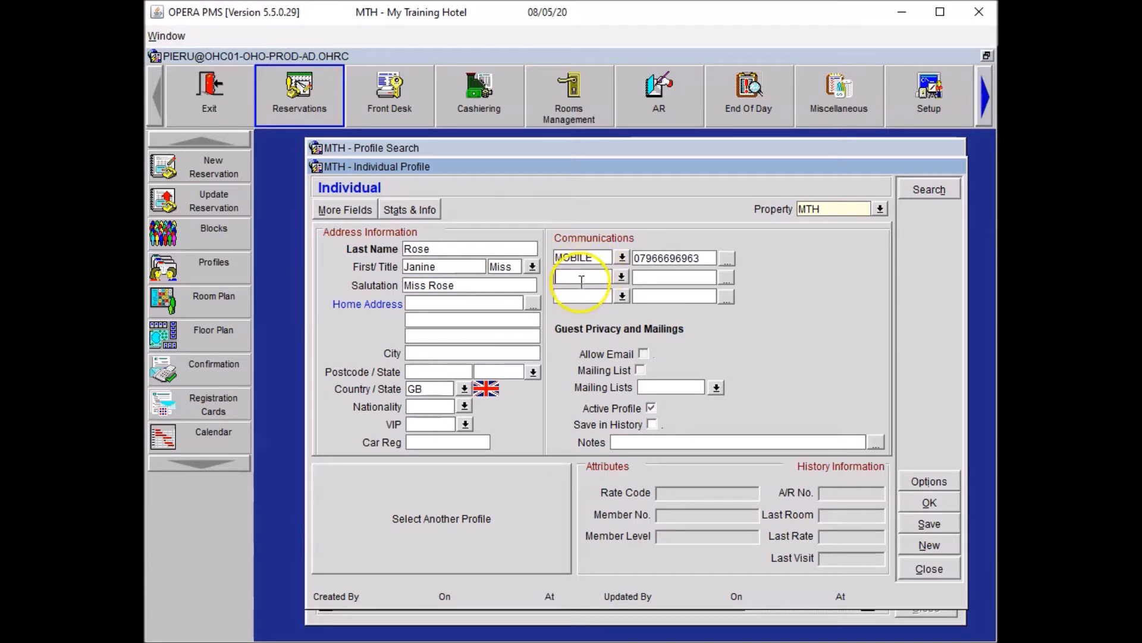
text(email)
key(Tab)
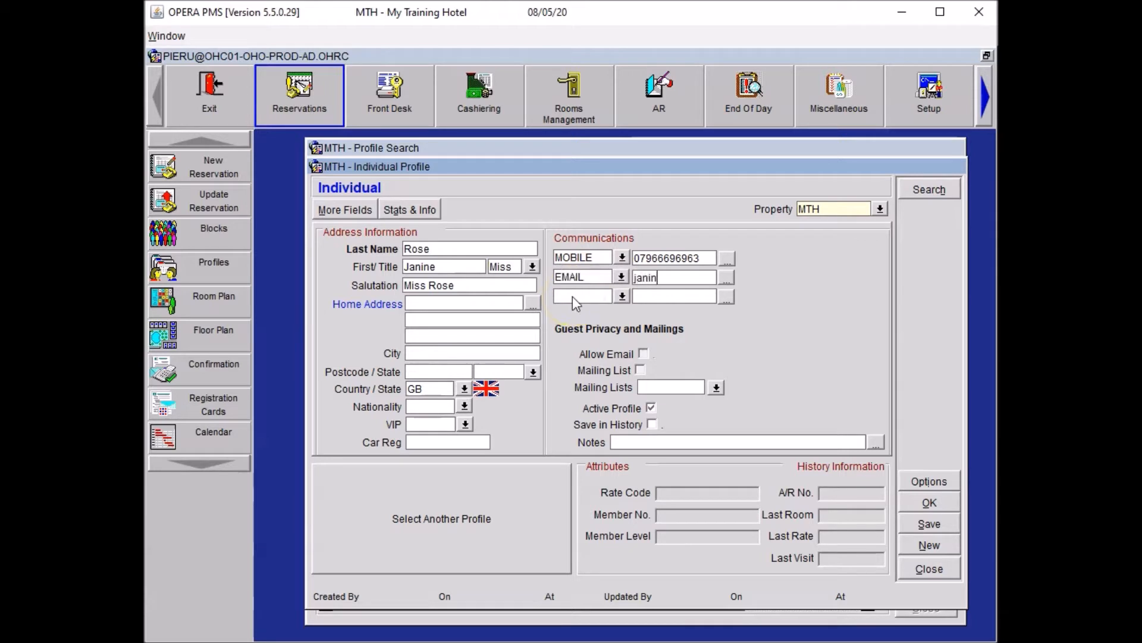
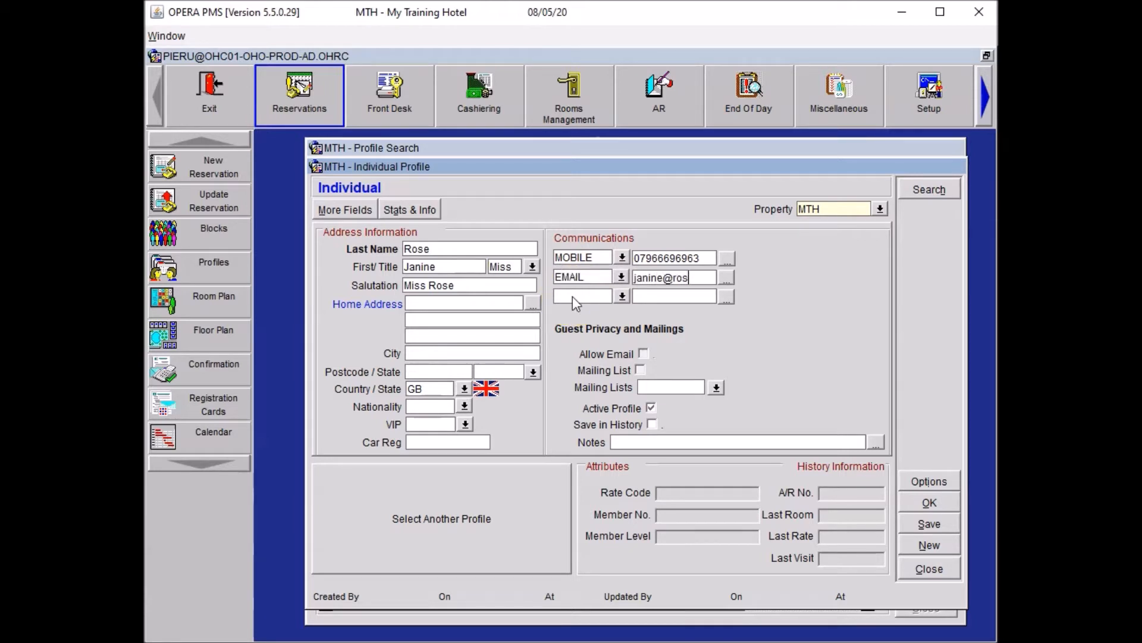
click(472, 253)
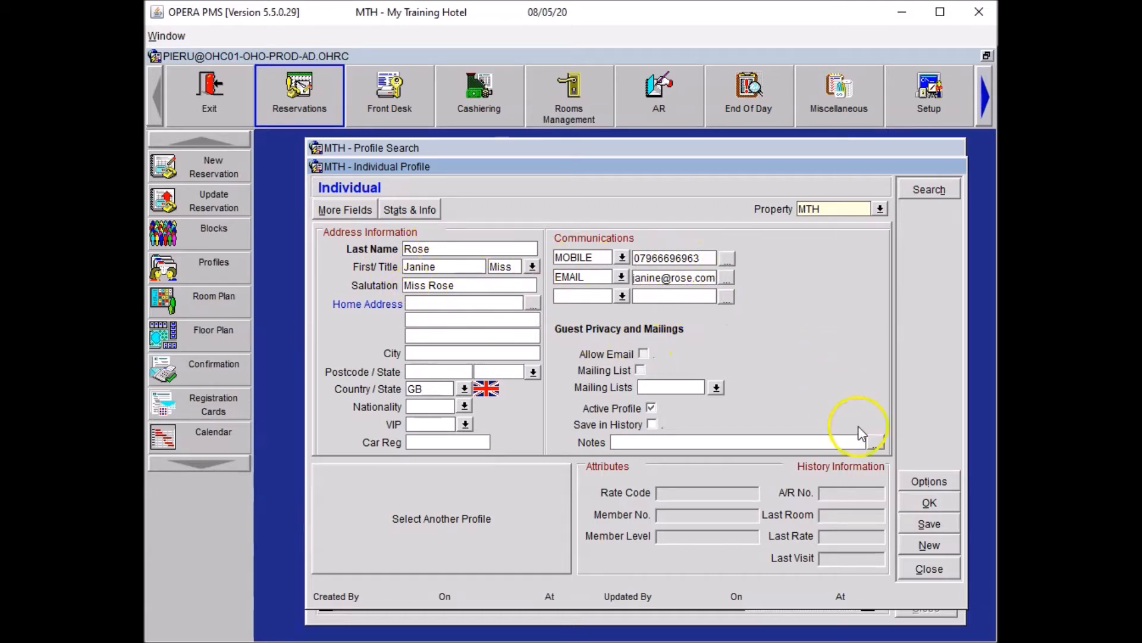
click(925, 504)
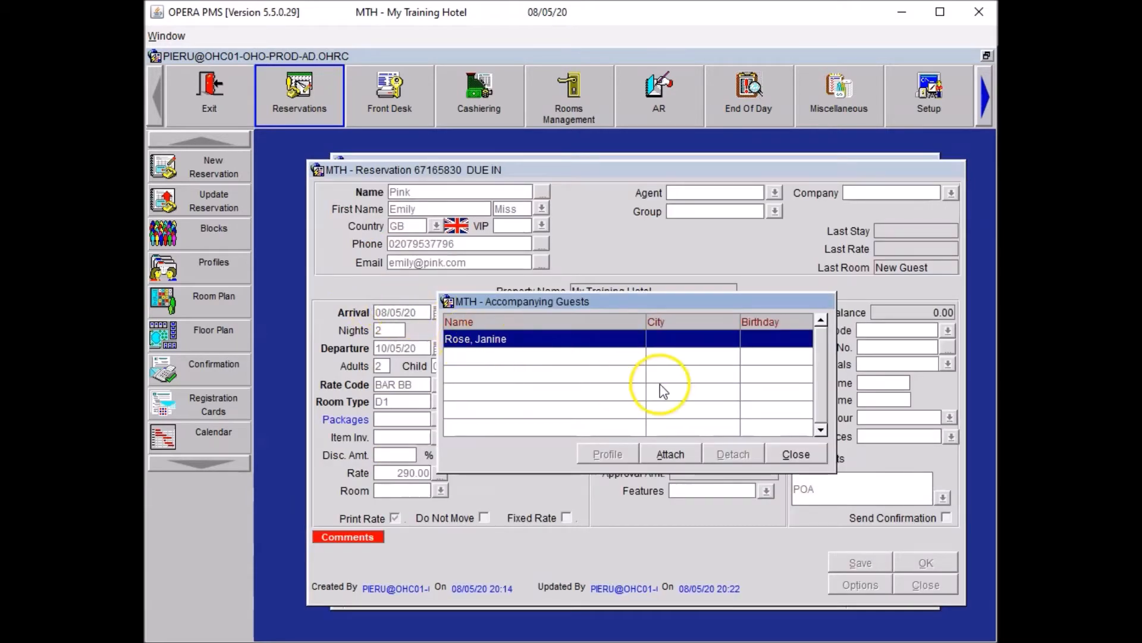
Close the accompanying guests list and options, then save the reservation.
click(797, 455)
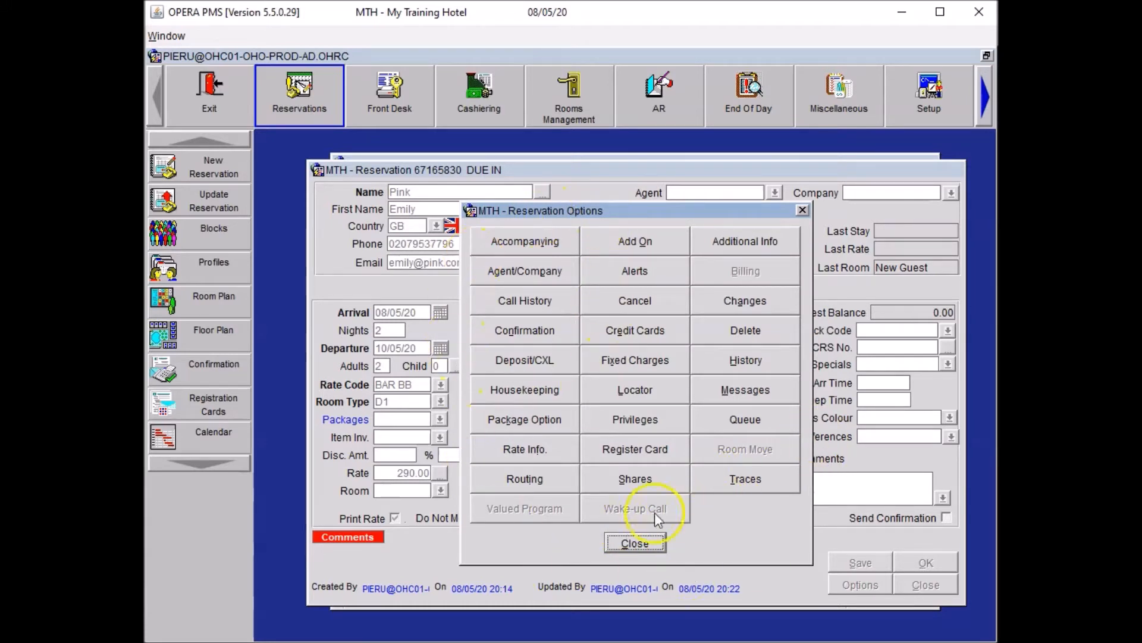
click(635, 543)
click(856, 563)
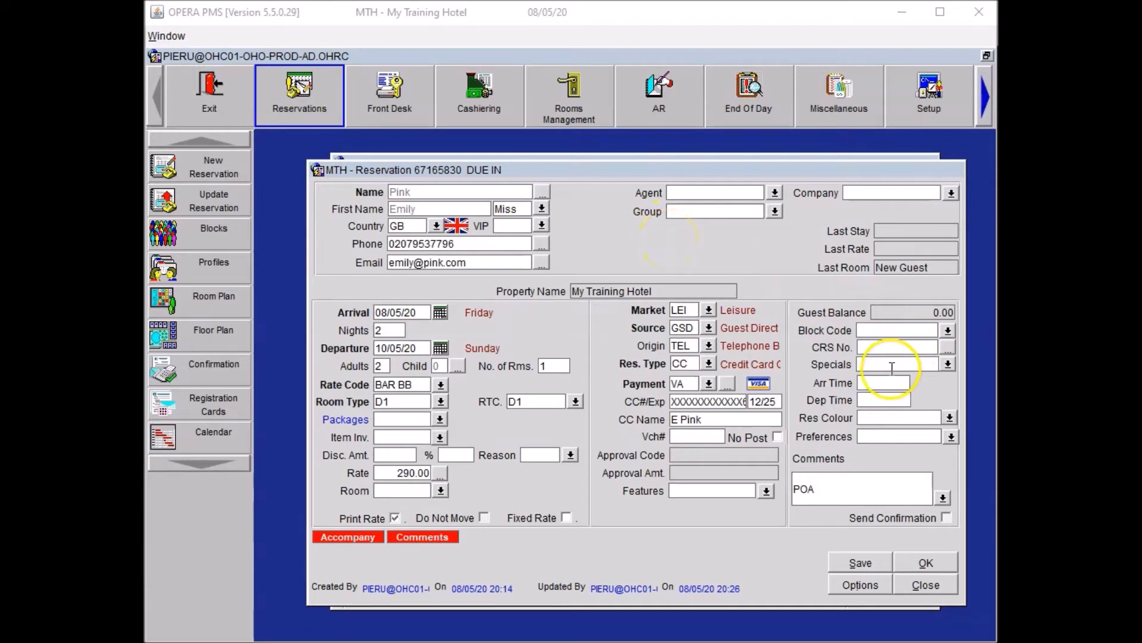
Add special EA Early Arrival to this reservation only, not the profile.
click(939, 359)
click(946, 363)
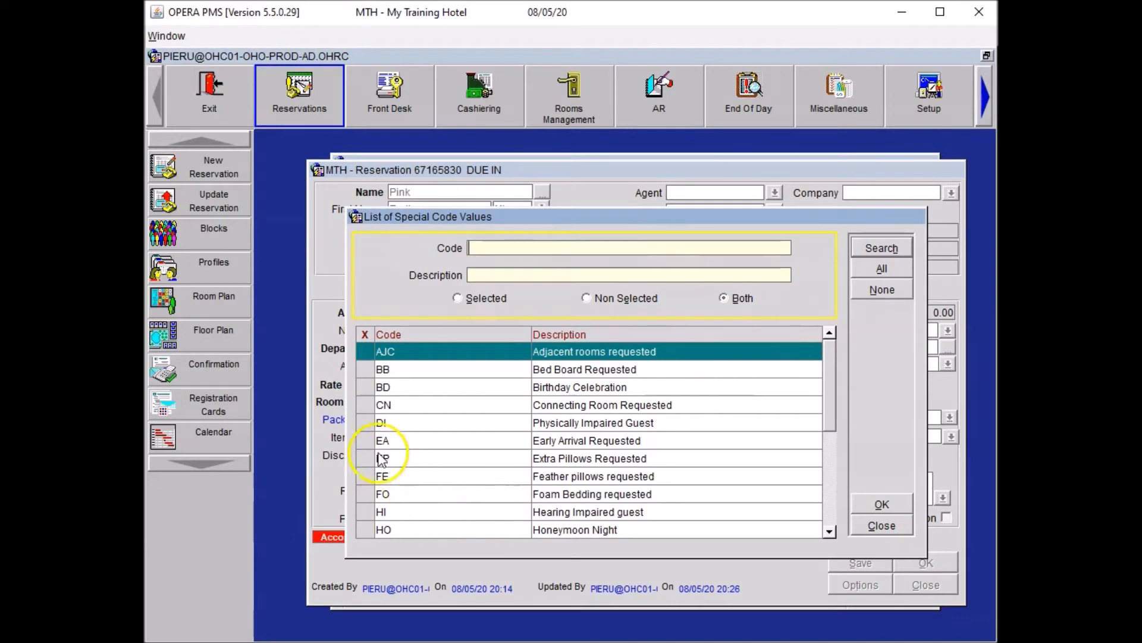
click(364, 442)
click(871, 505)
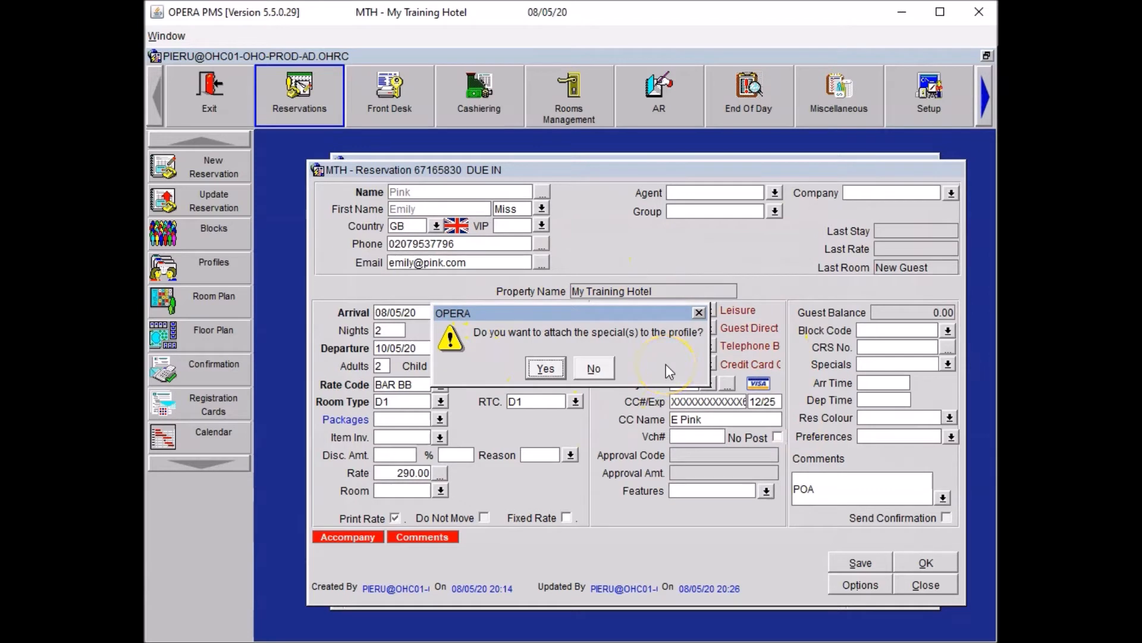
click(602, 366)
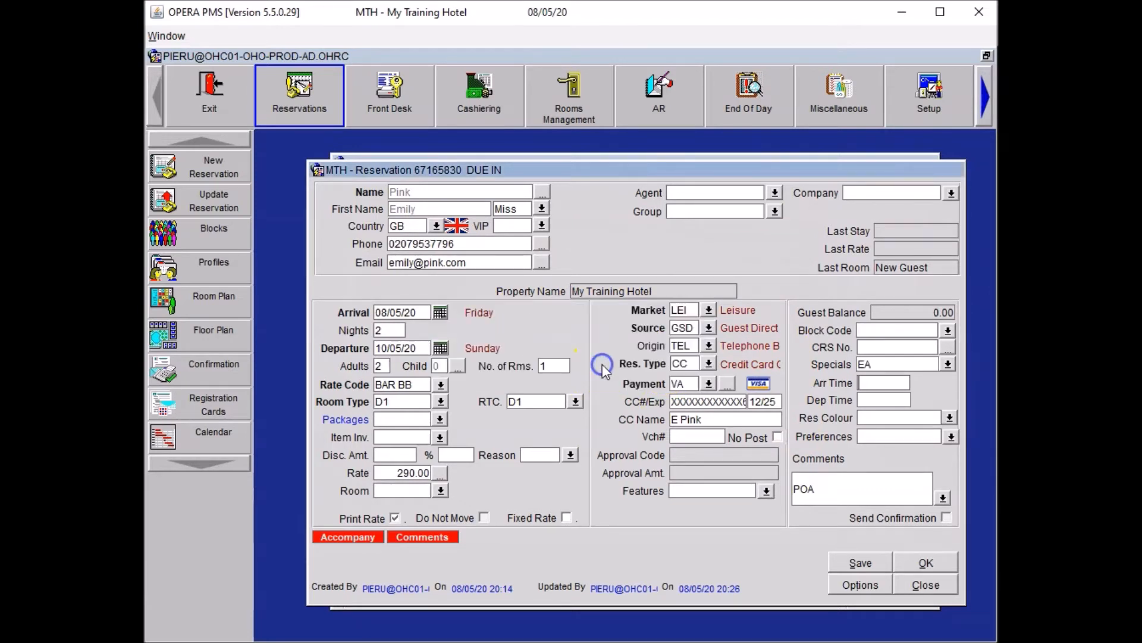
Set the arrival time to 10:00 and save the reservation.
click(862, 382)
text(10:)
text(000)
click(866, 399)
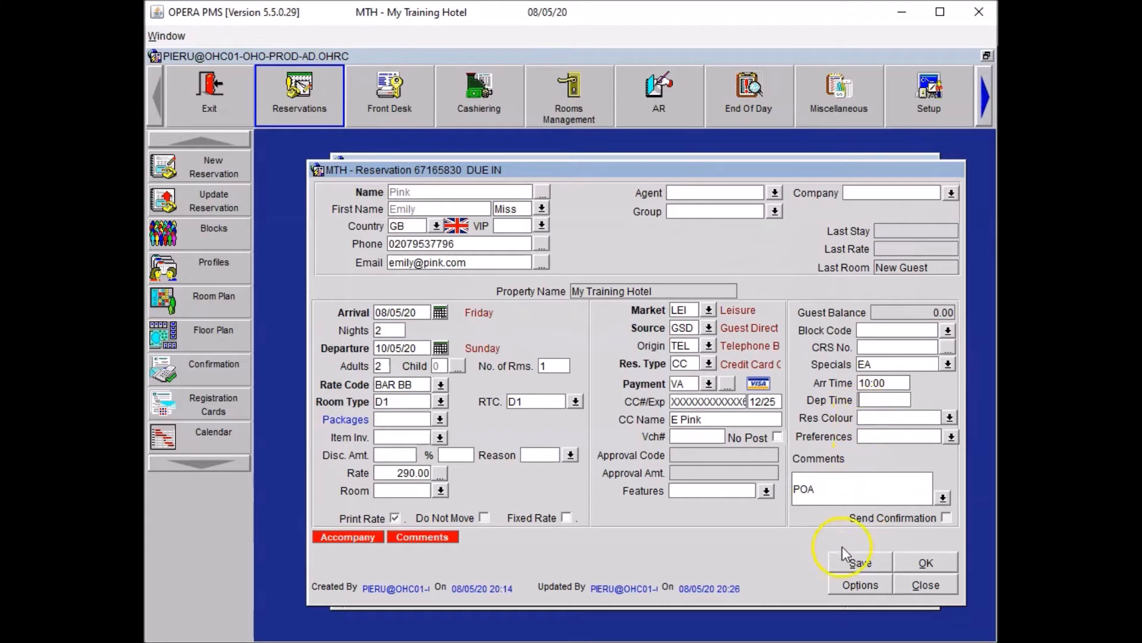
click(842, 562)
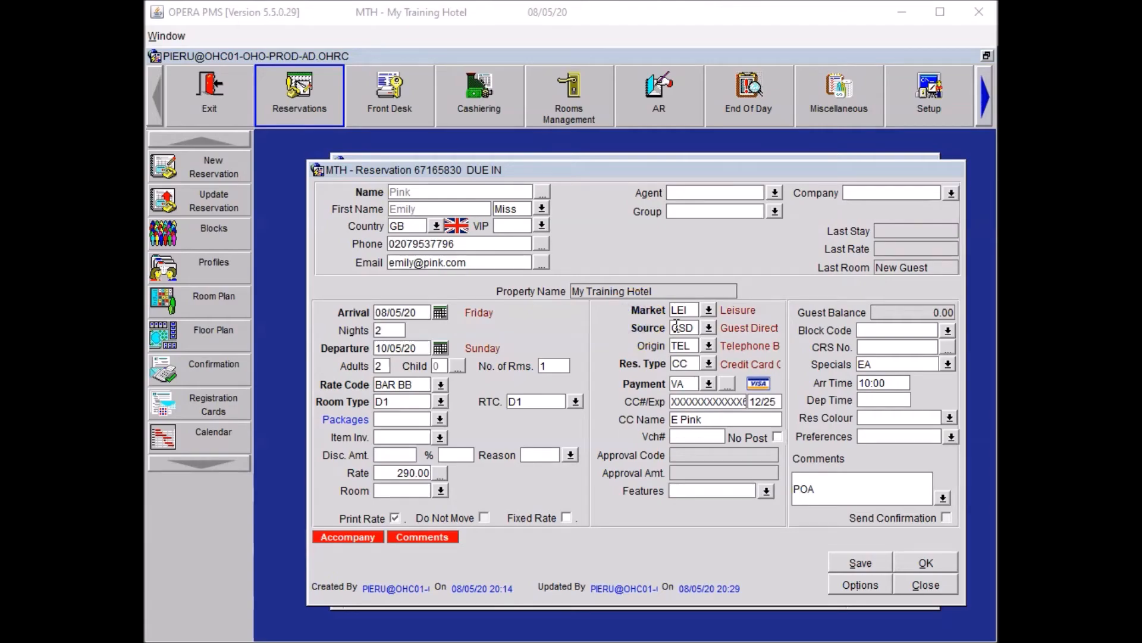
Book the Luggage Rack inventory item LUGRA for the reservation.
click(451, 441)
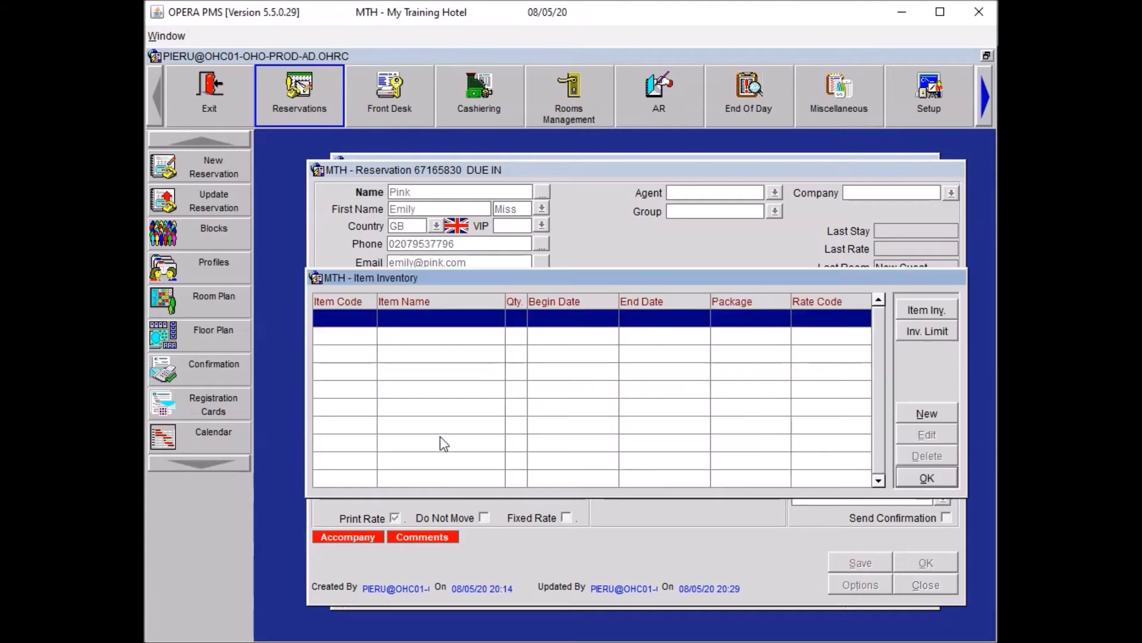
click(932, 410)
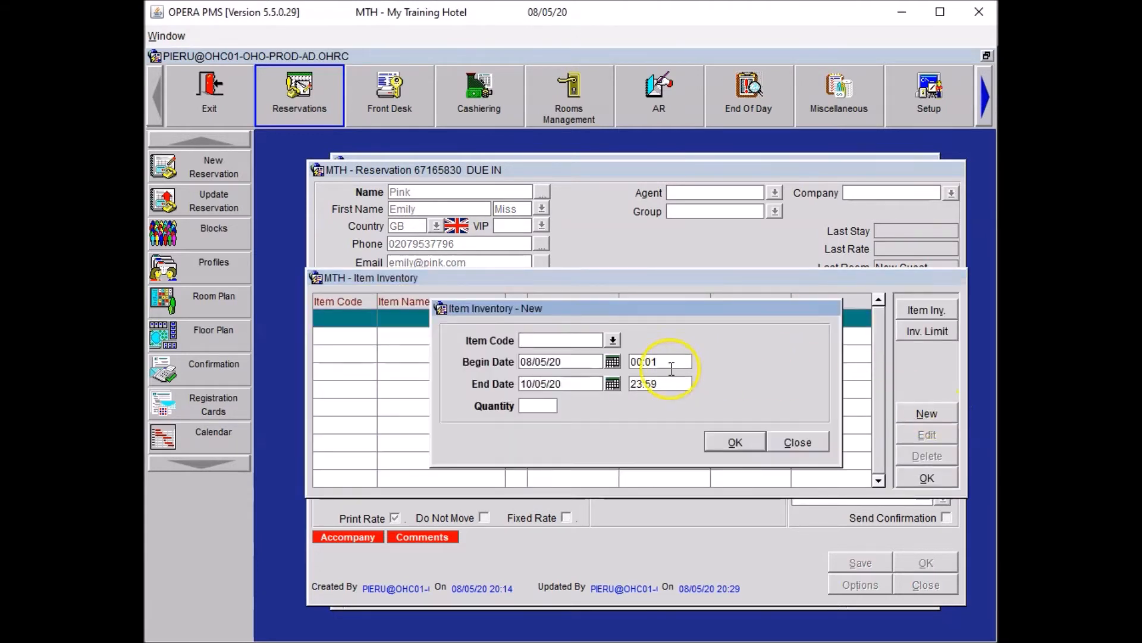
click(613, 340)
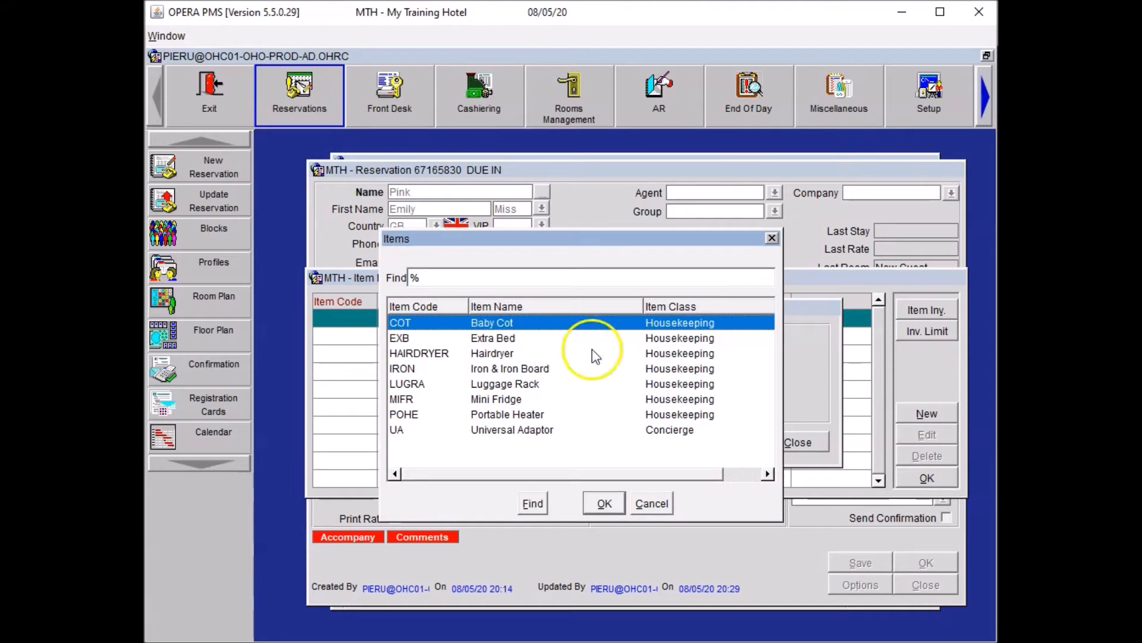
click(522, 384)
click(605, 503)
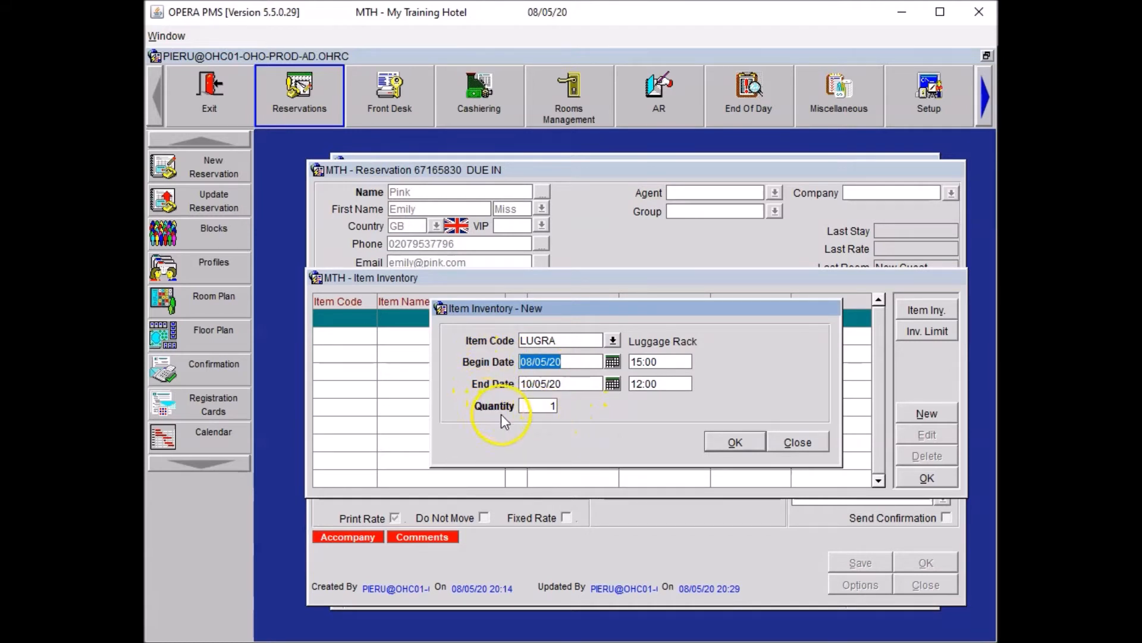
click(724, 442)
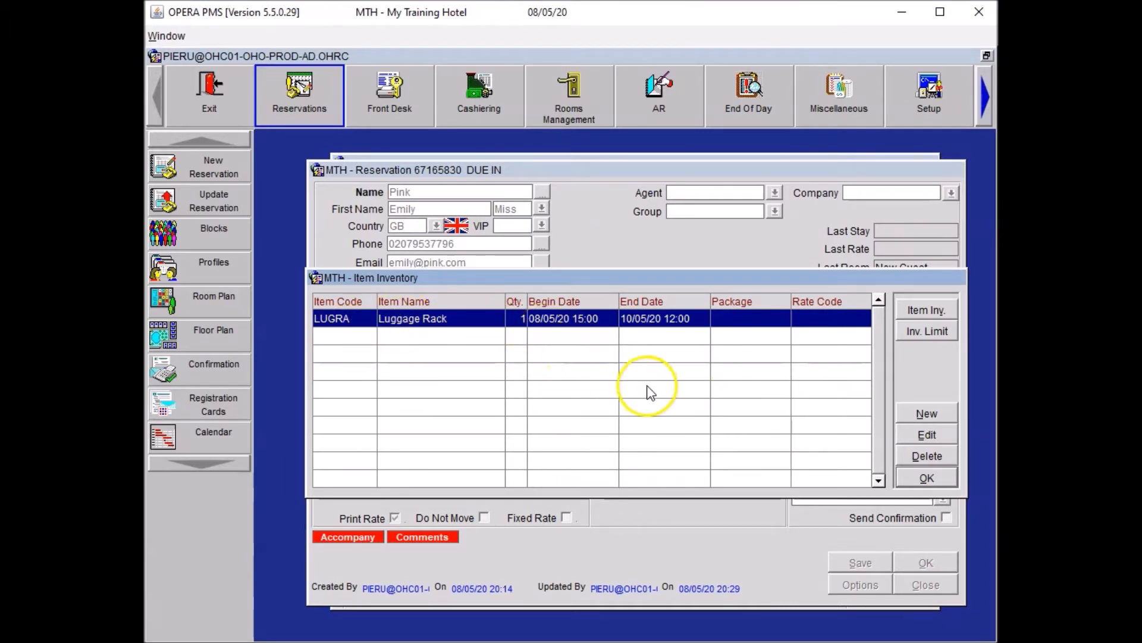
click(924, 481)
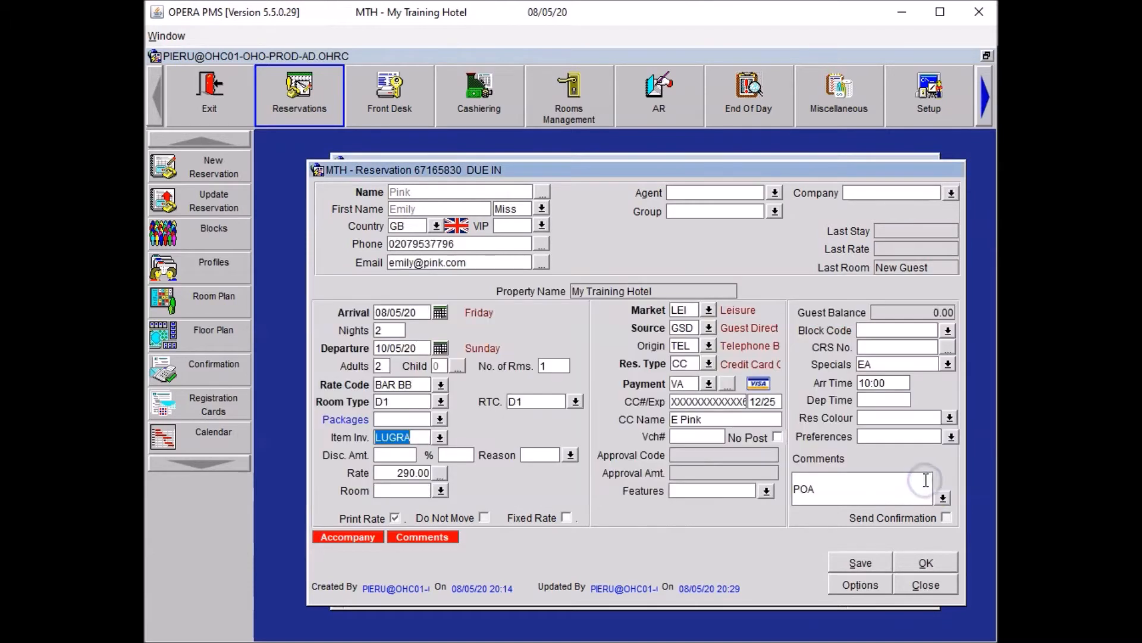
Save and create the HSK trace 'Please place luggage rack in room.'.
click(866, 564)
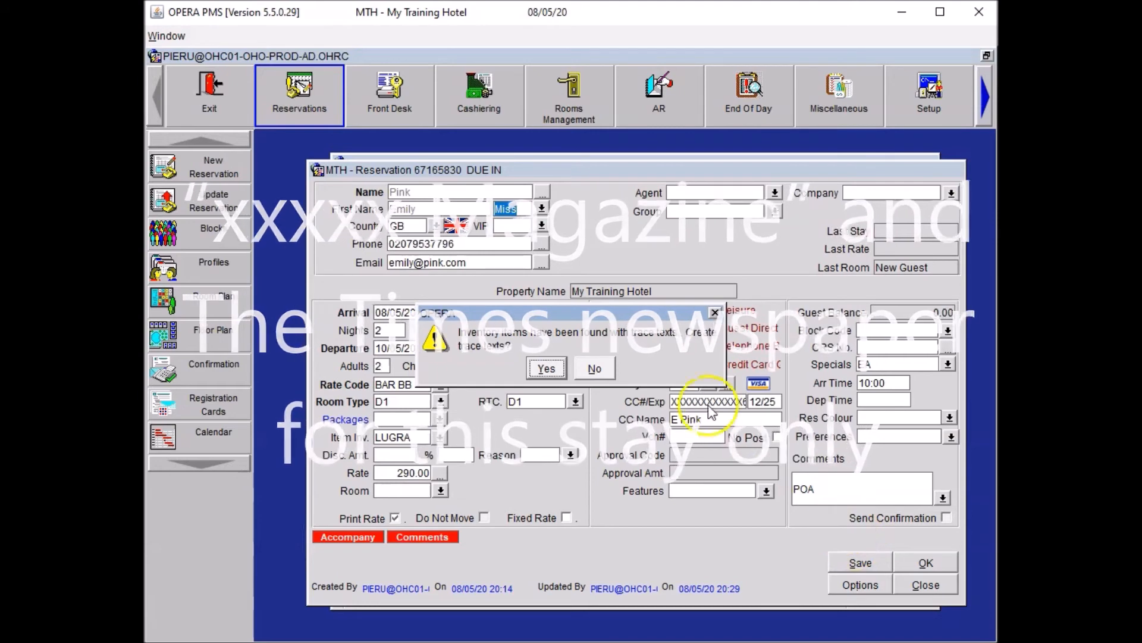
click(542, 366)
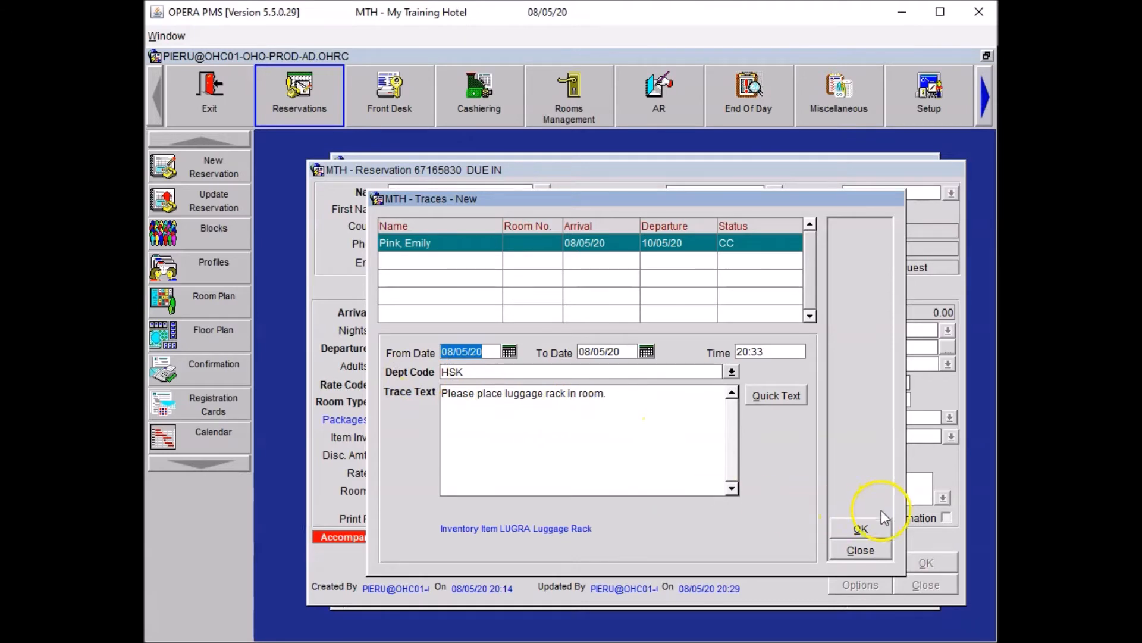
click(862, 521)
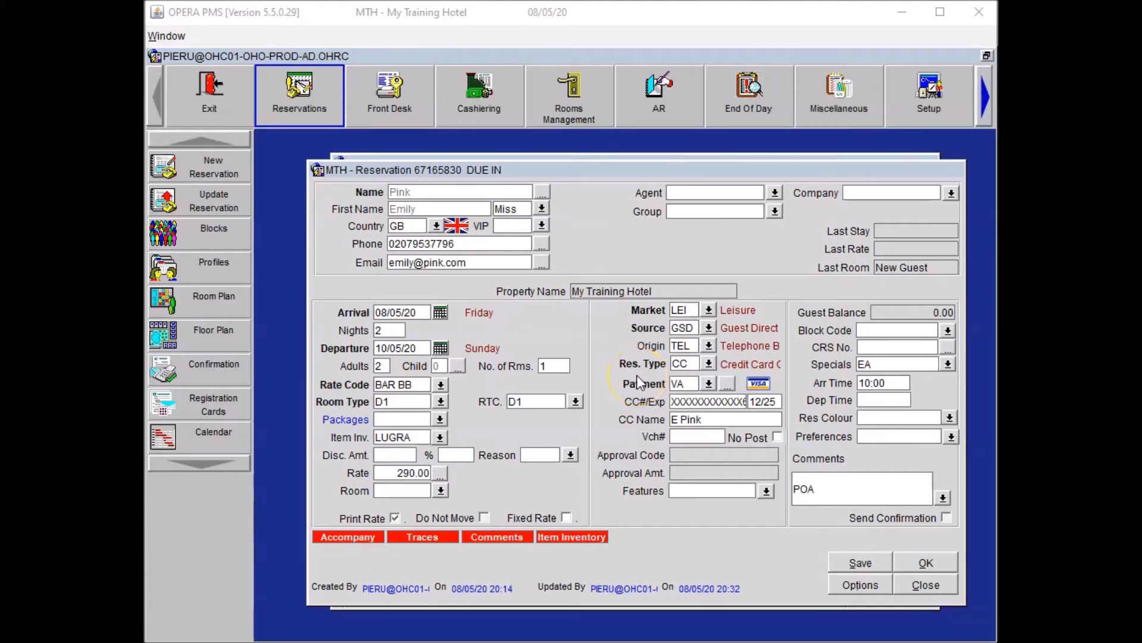
Add room feature CIV City View, attach it to the guest's profile, and save.
click(763, 491)
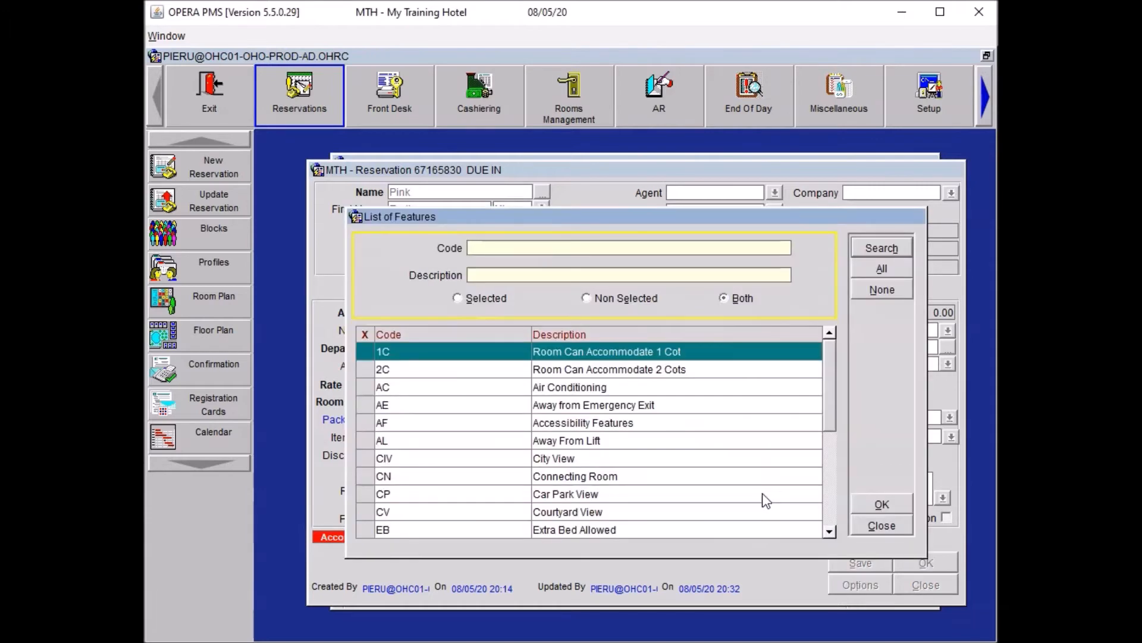
click(365, 458)
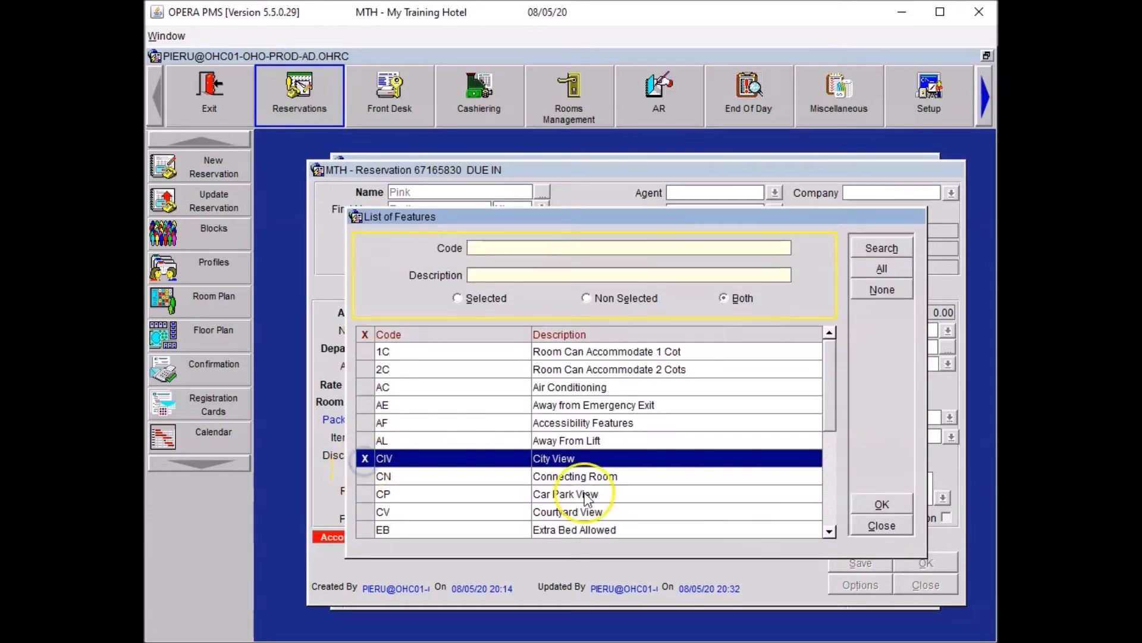
click(882, 505)
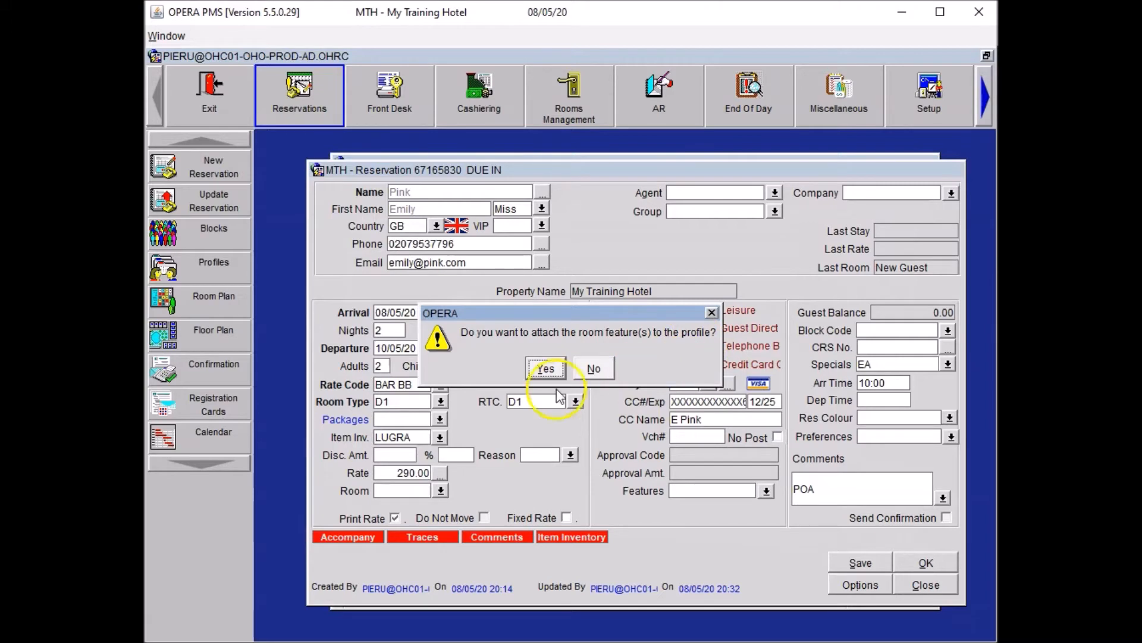
click(543, 369)
click(876, 568)
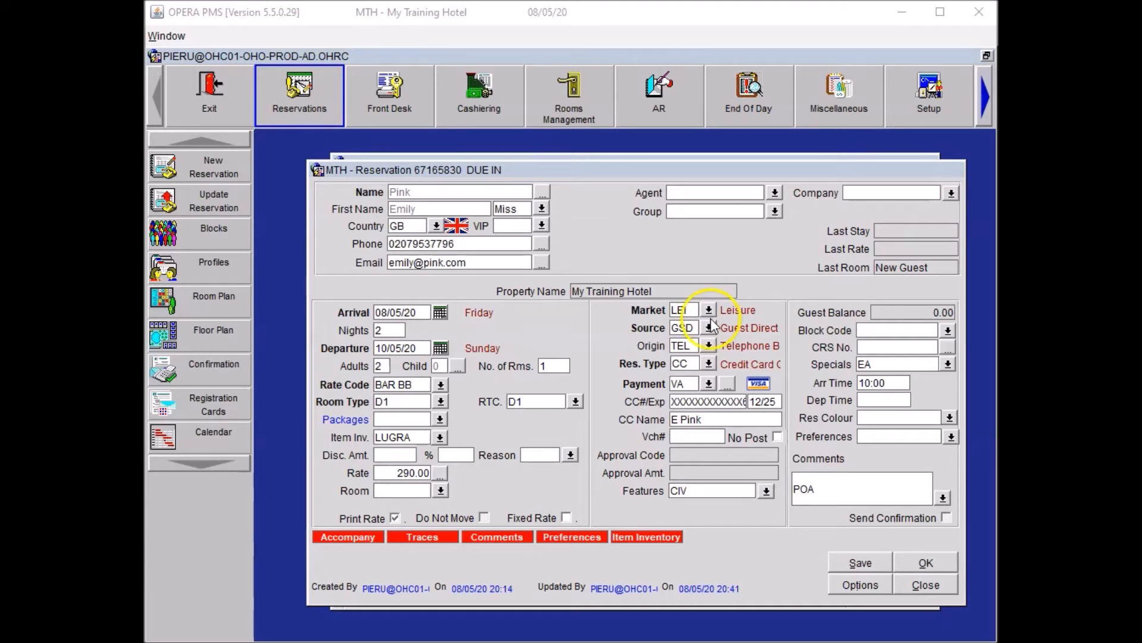
Add NEWS preference TI The Times, kept off the guest profile, and save.
click(950, 439)
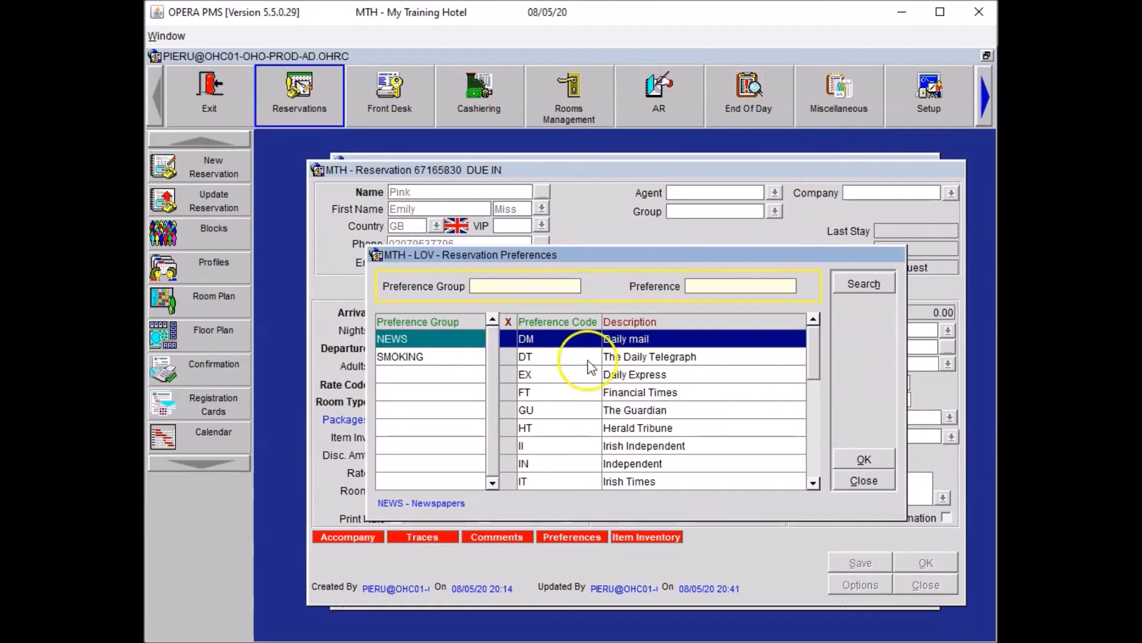
click(403, 340)
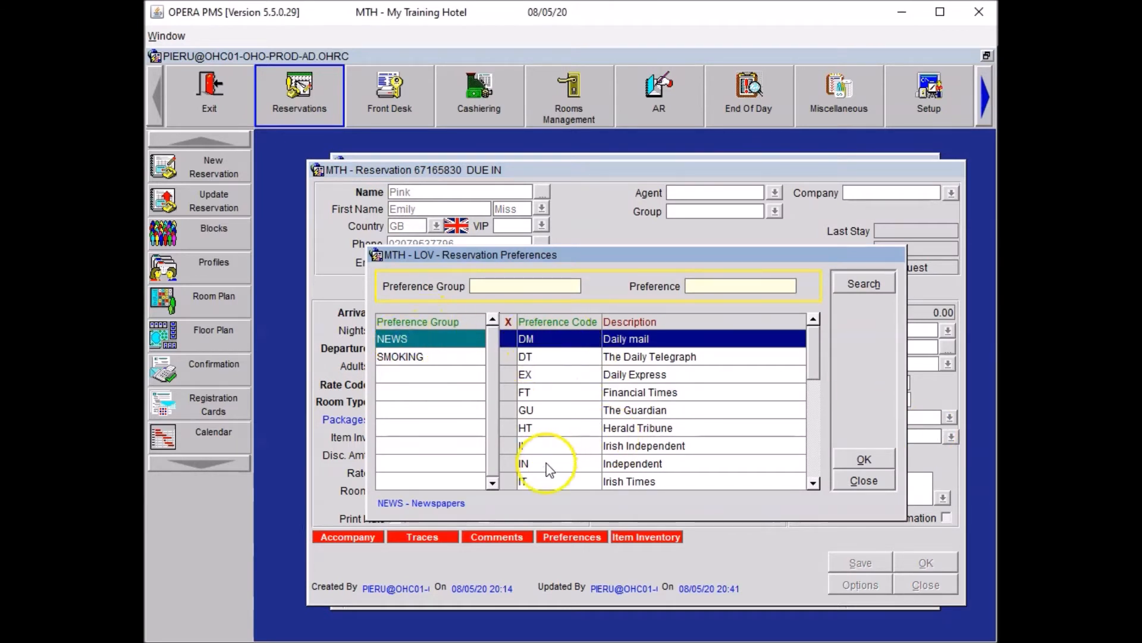
click(813, 460)
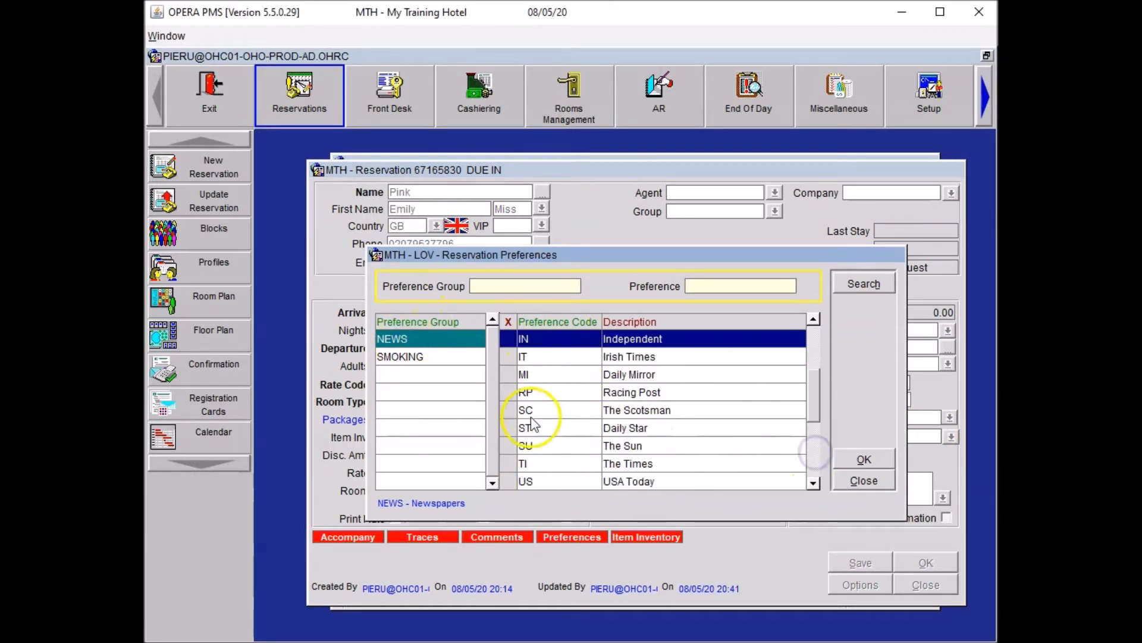
click(507, 460)
click(863, 459)
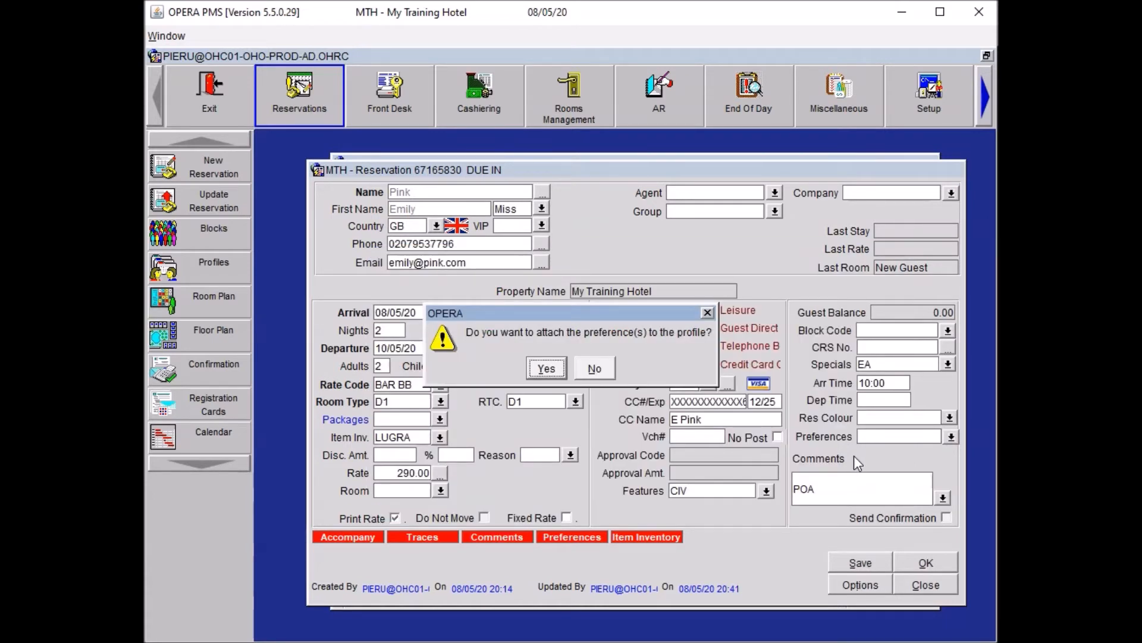
click(600, 367)
click(840, 558)
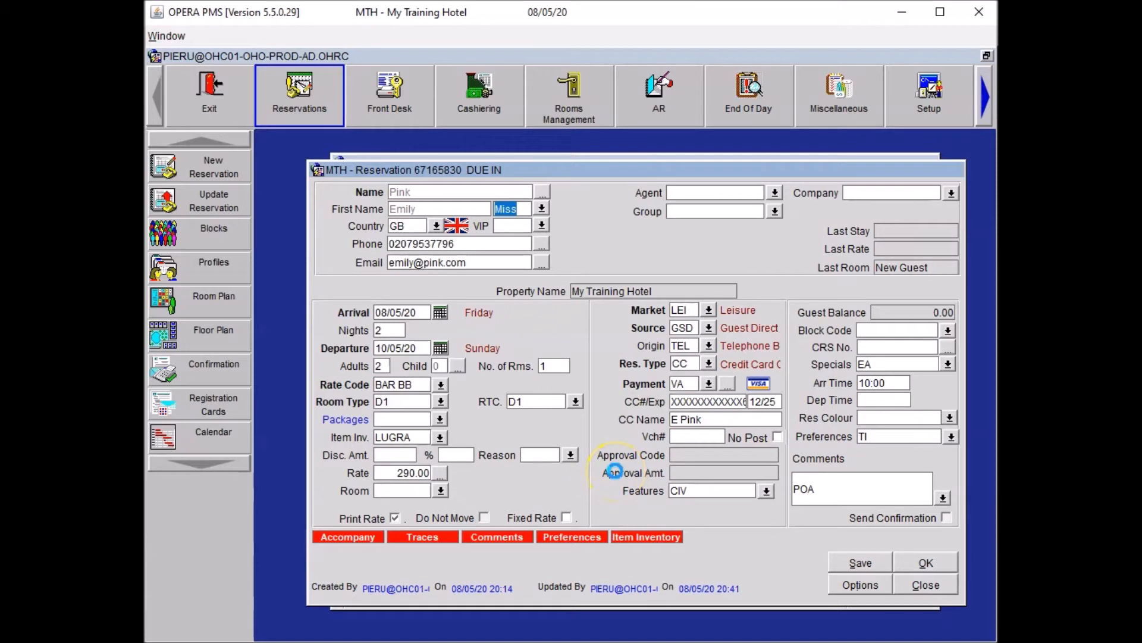
Save the reservation and start a new trace with department code CON.
click(770, 529)
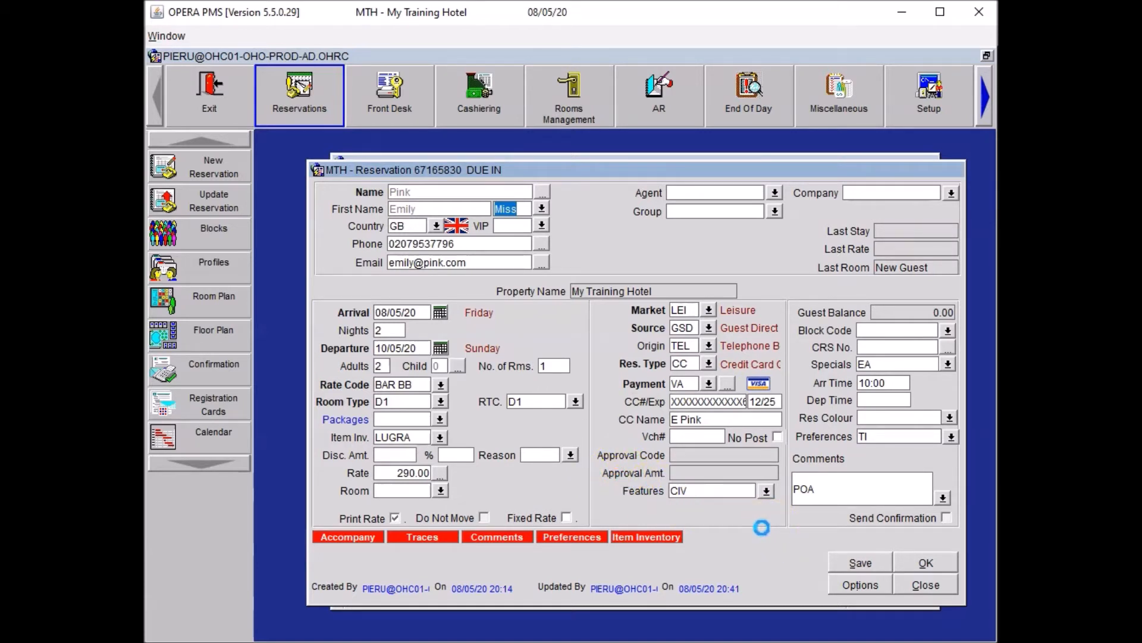
click(824, 585)
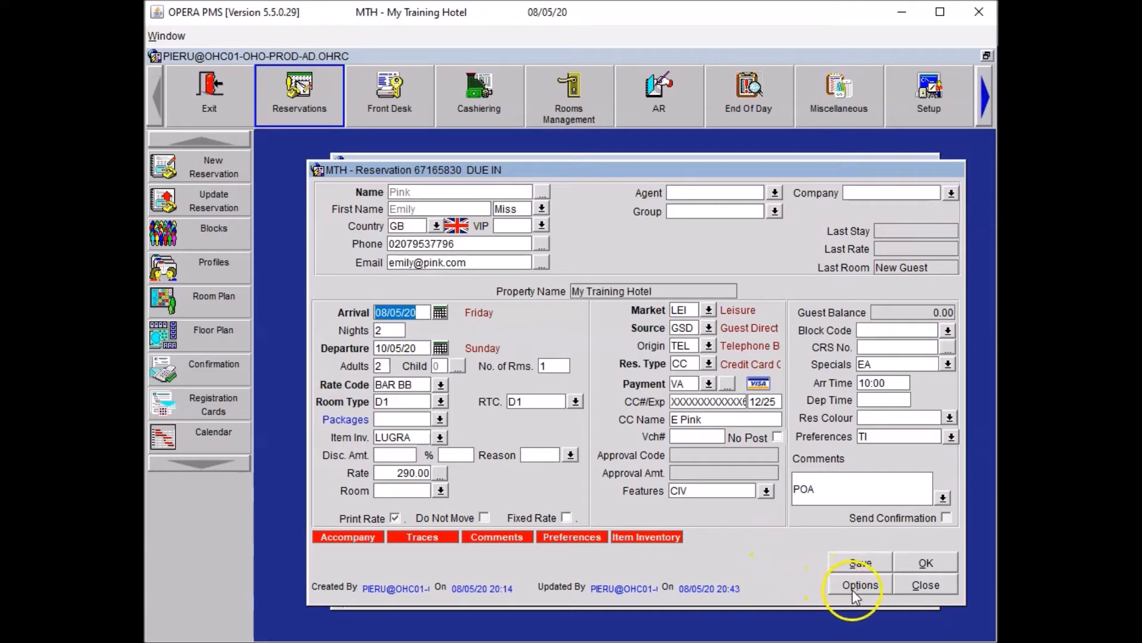
click(725, 482)
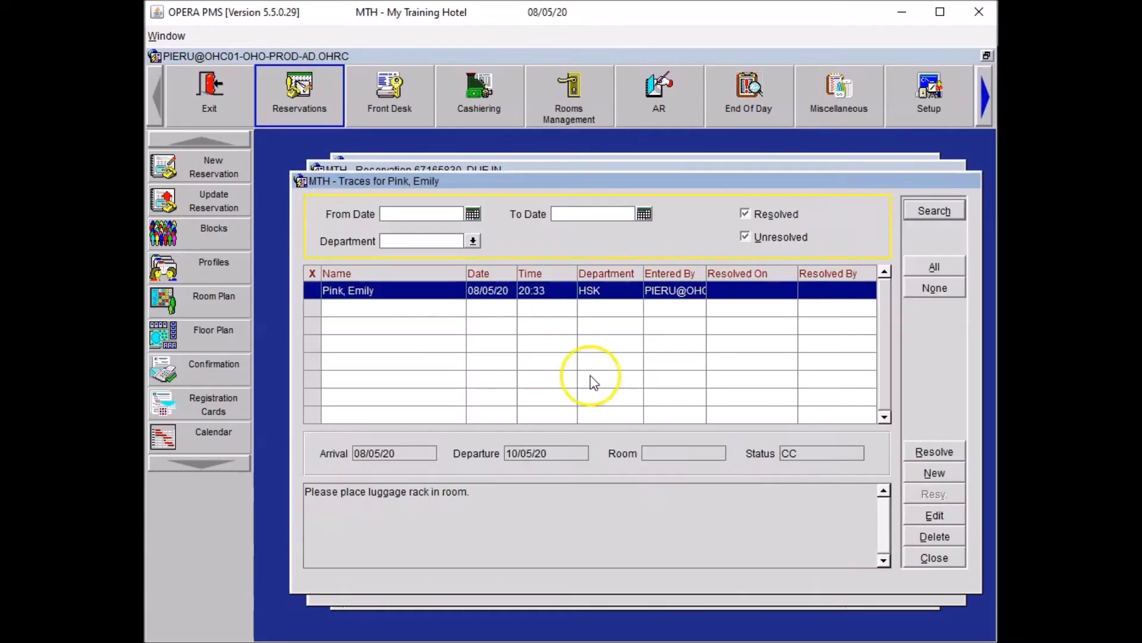
click(926, 473)
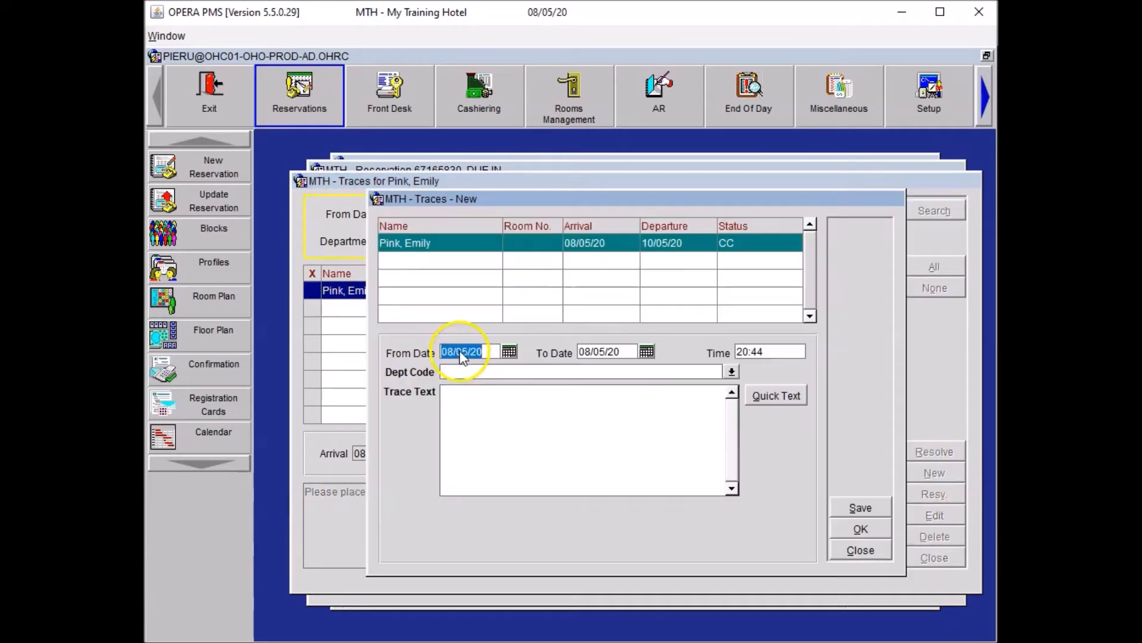
click(450, 370)
text(CON)
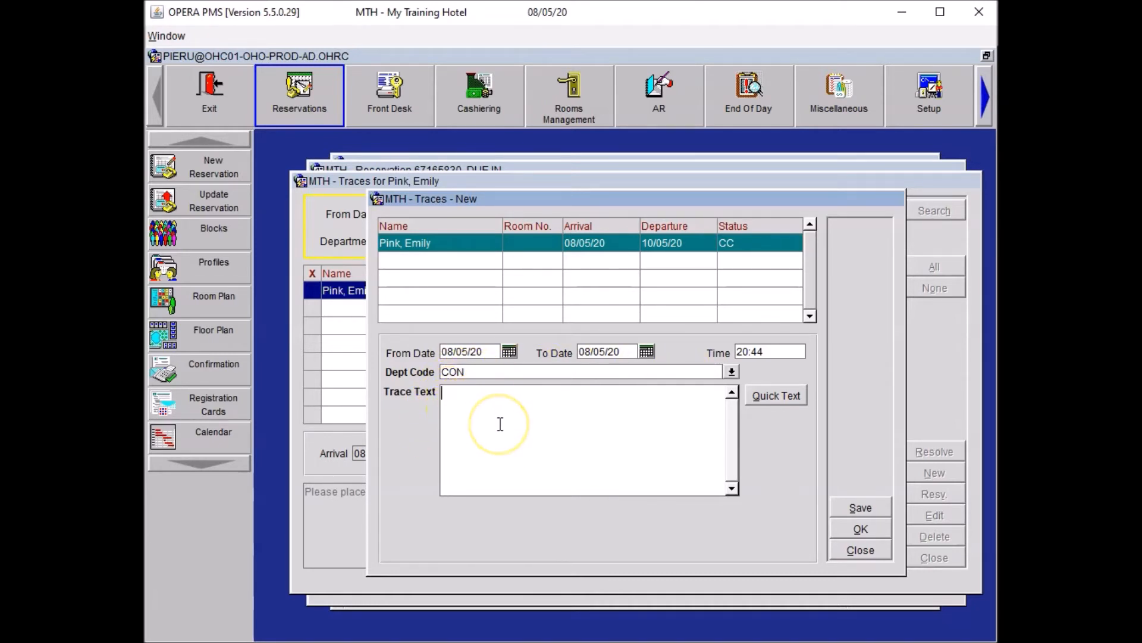
Enter trace text requesting Reception Academy magazine in the room before arrival, ETA 10:00, and save.
text(ease)
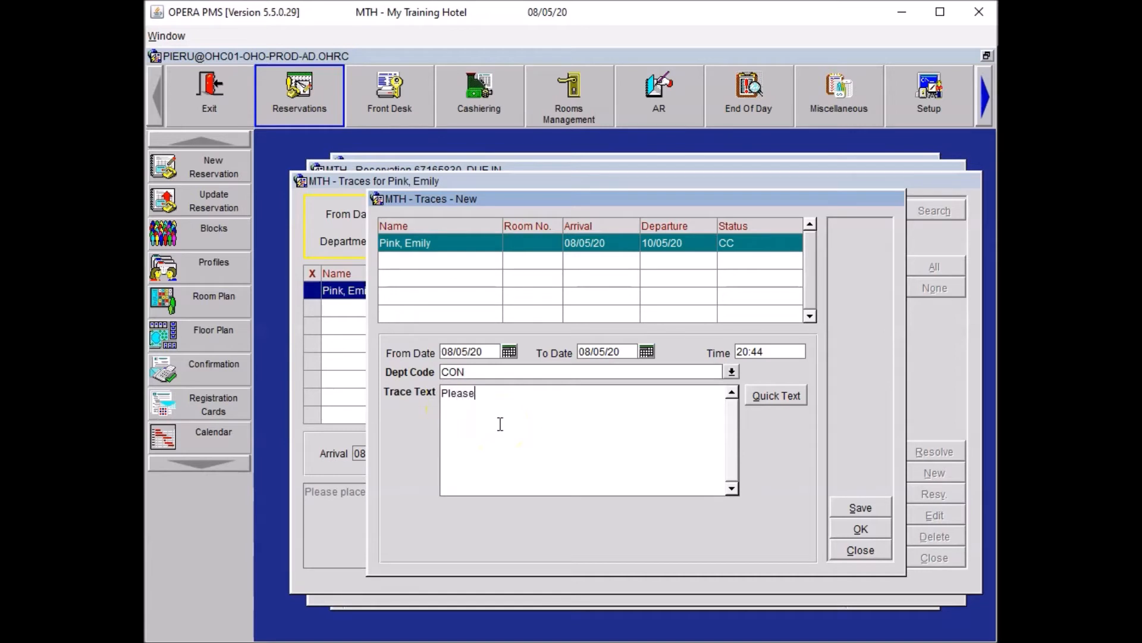
text( arrange Reception Academ)
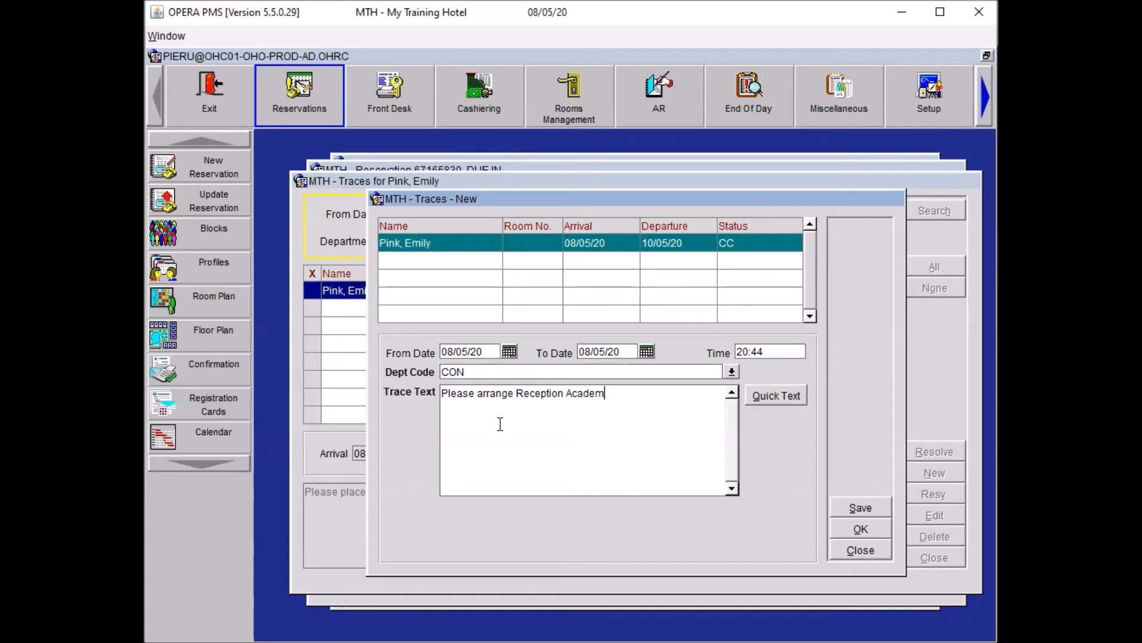
text(y magazine t)
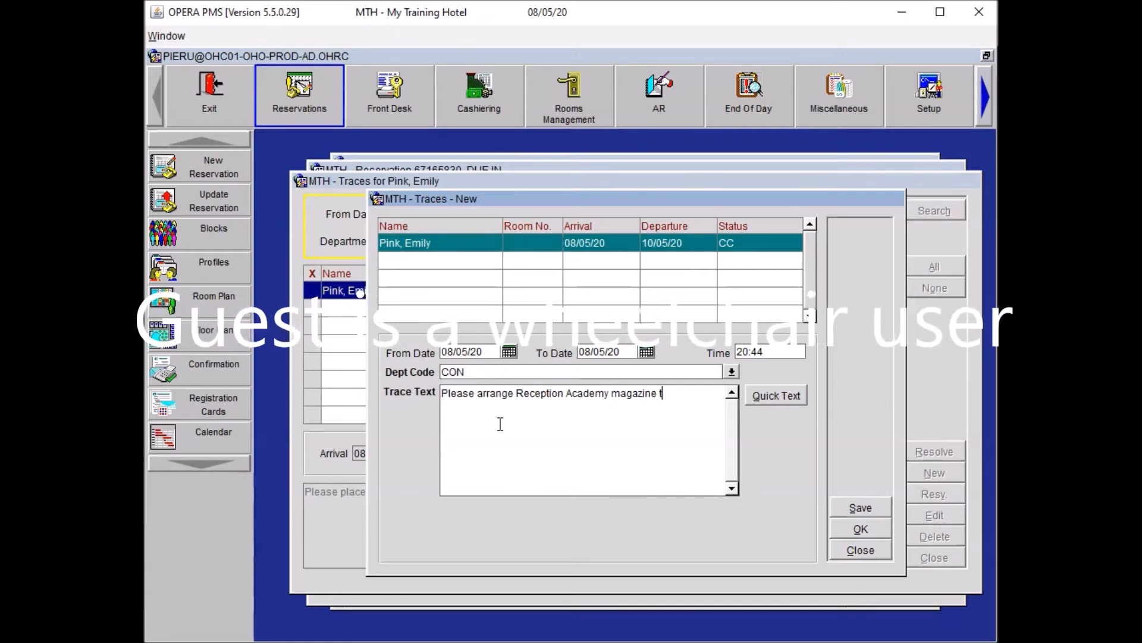
text(o be del)
text(ivered to the)
text( room pri)
text(o)
text(r to arrivas)
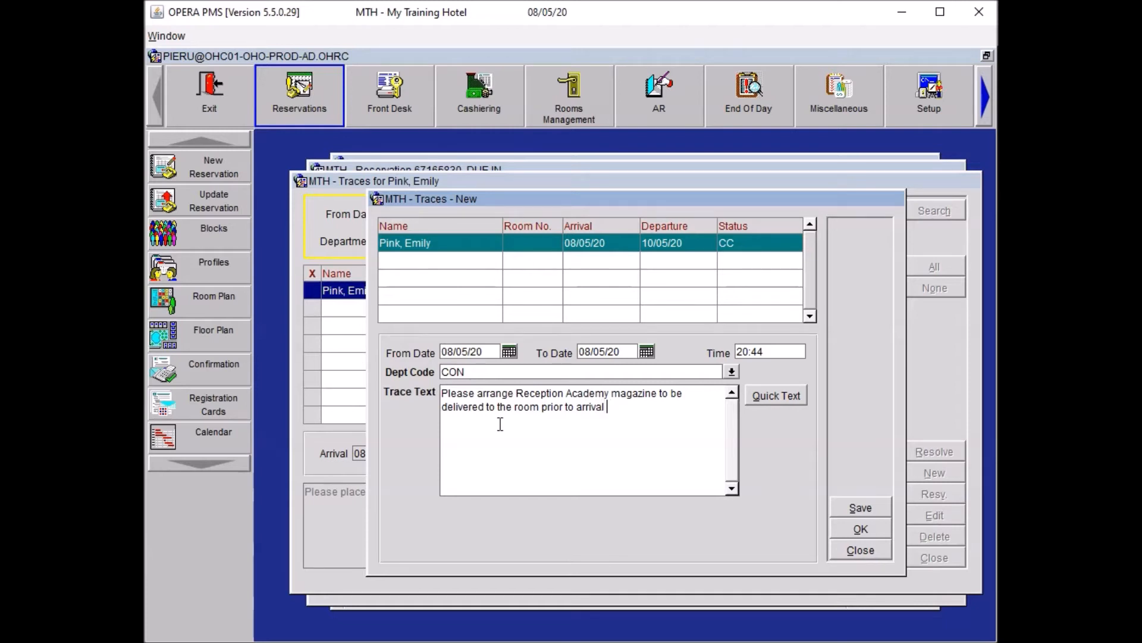
text(. ETA 10:00)
click(852, 550)
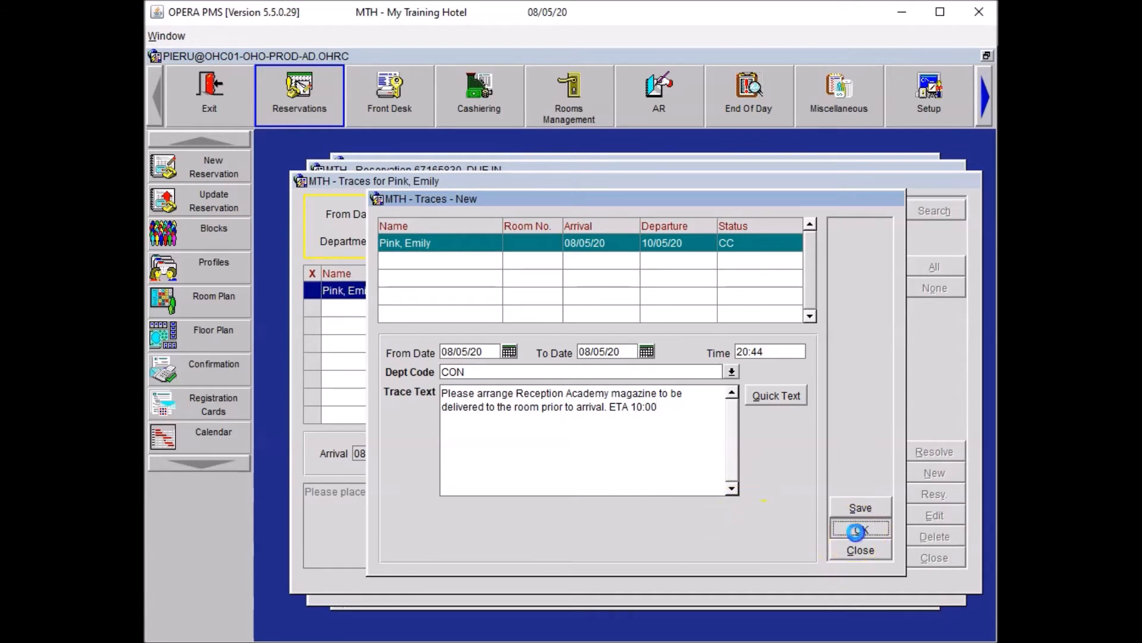
click(505, 310)
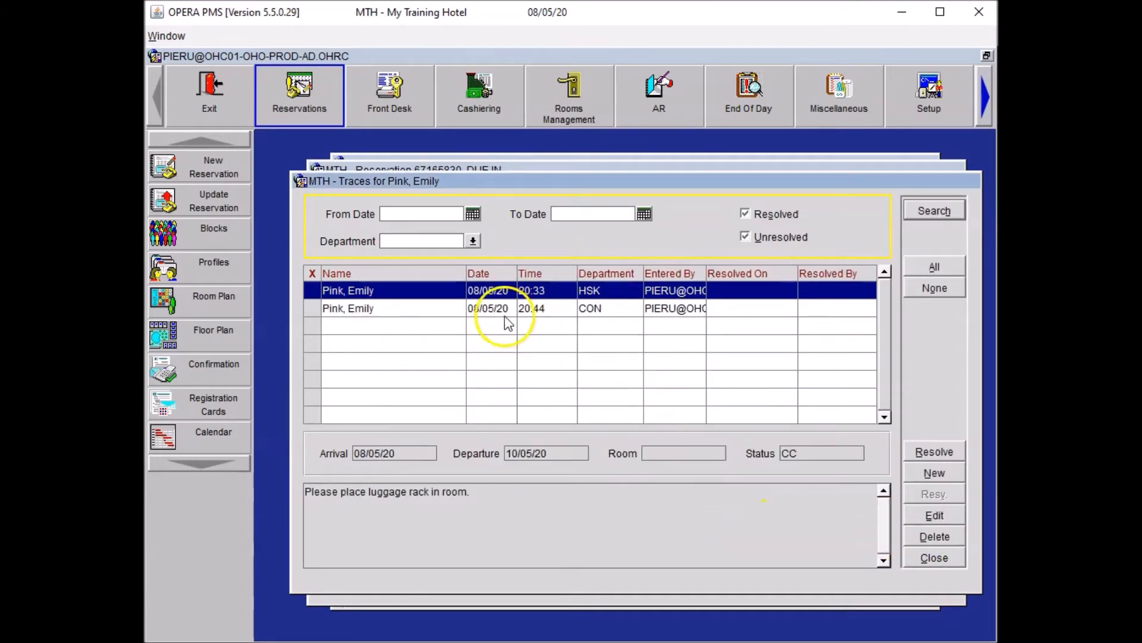
Close traces and options, then add MI Mobility impaired Guest to the specials beside EA.
click(917, 549)
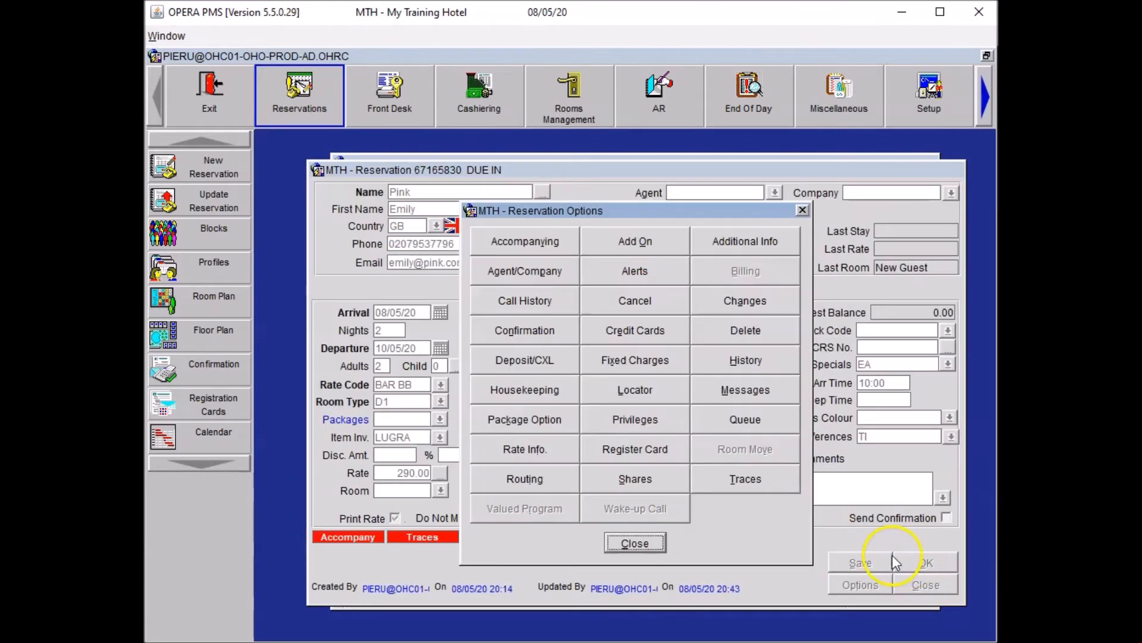
click(643, 543)
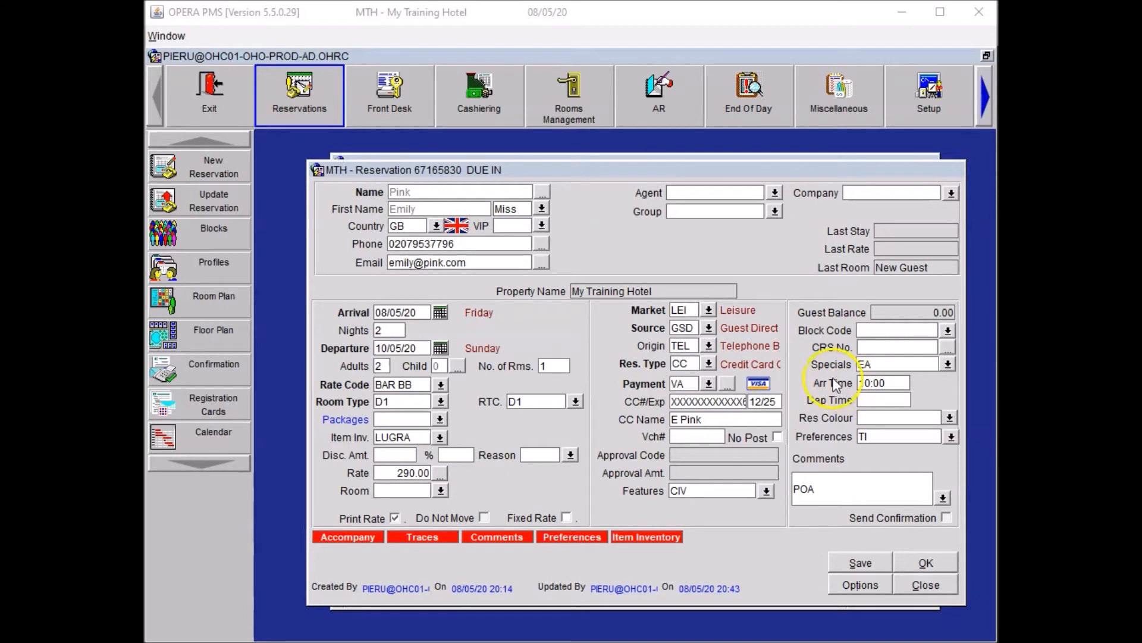
click(947, 365)
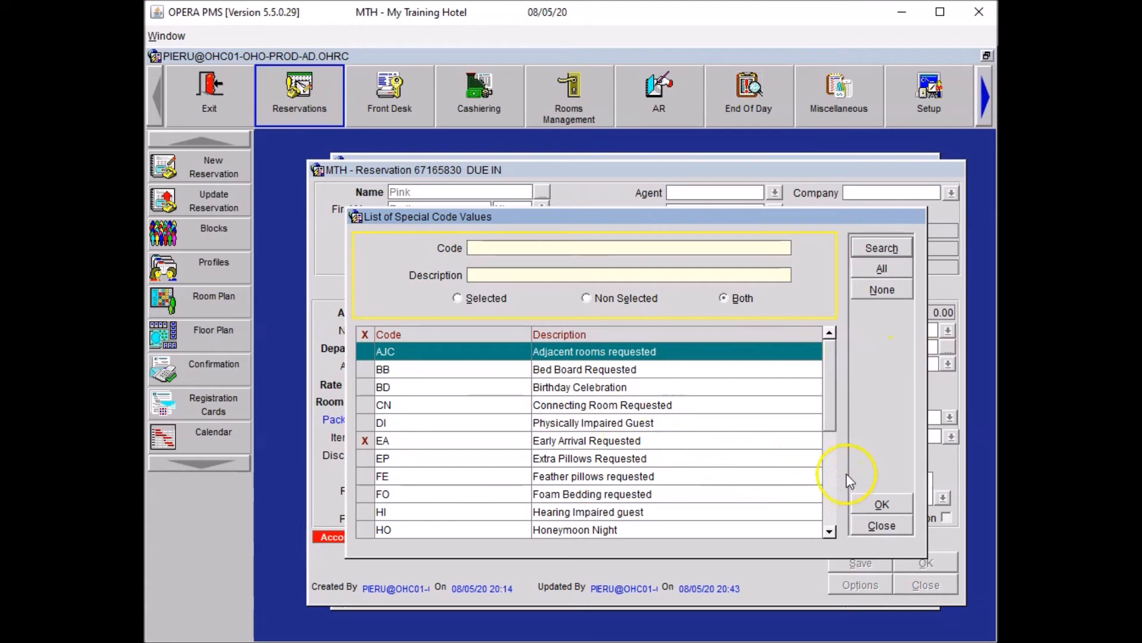
click(829, 476)
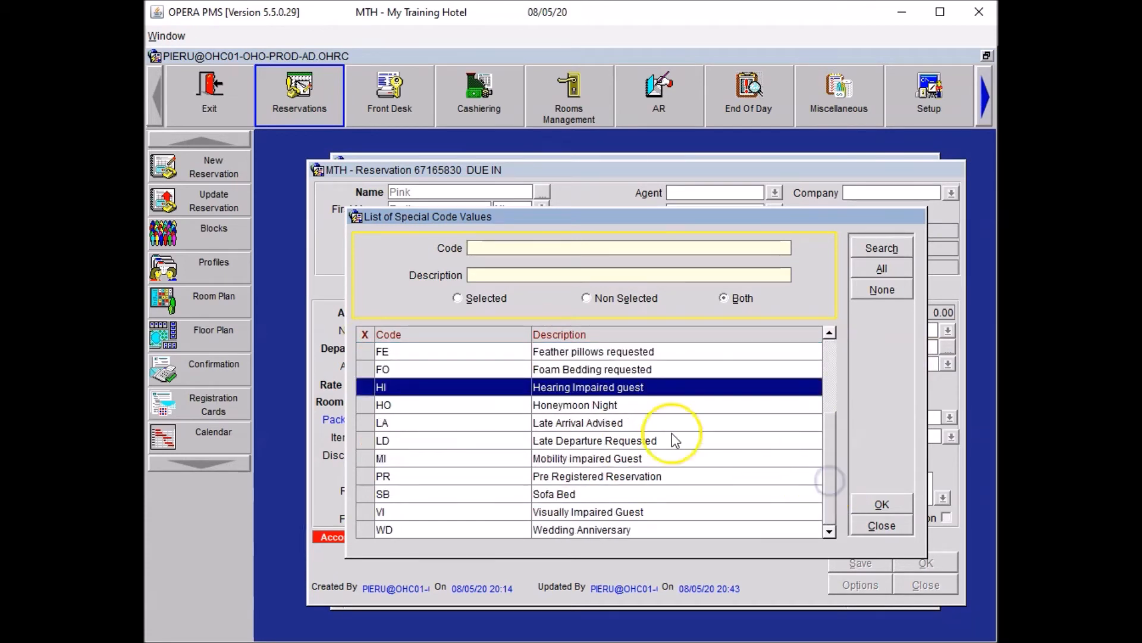
click(365, 458)
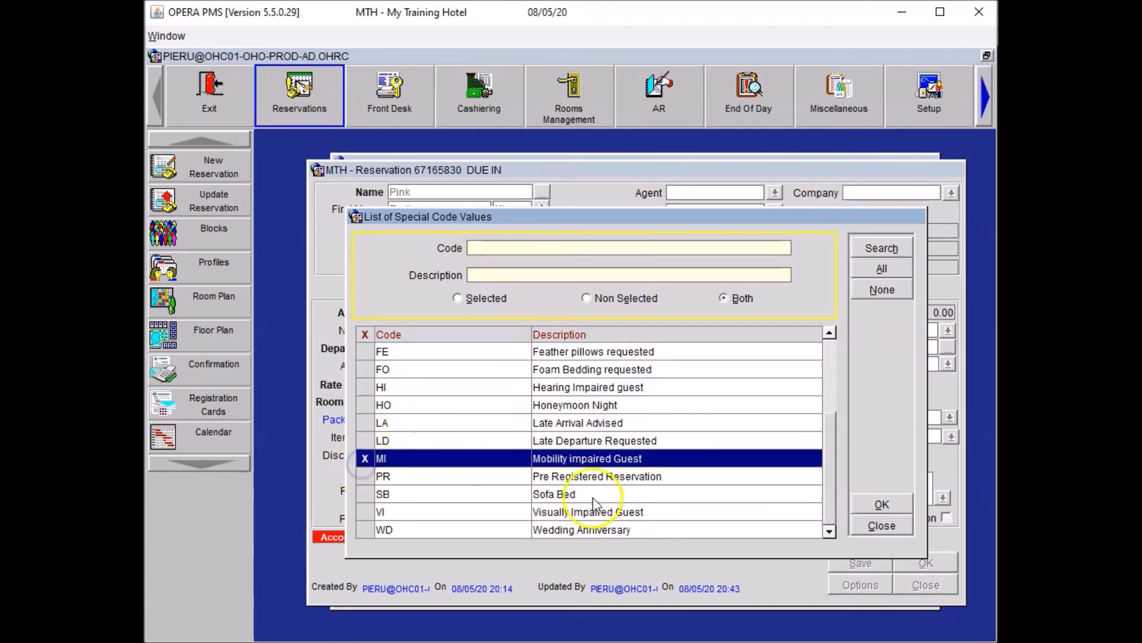
click(884, 505)
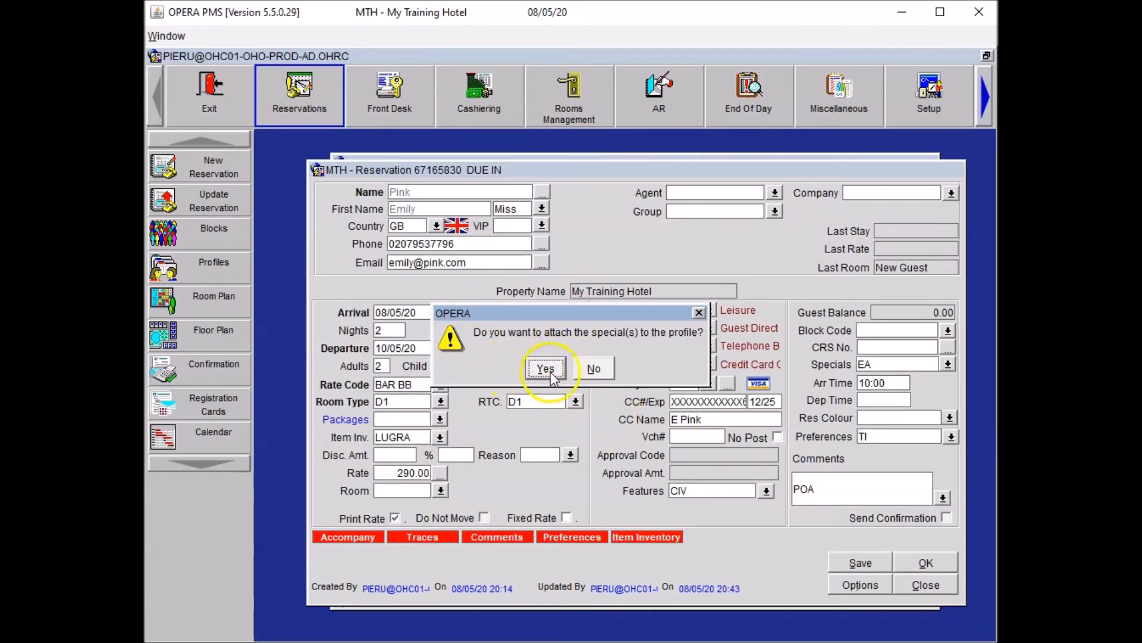
Attach specials EA,MI to the profile and set the reservation colour to CYAN.
click(546, 366)
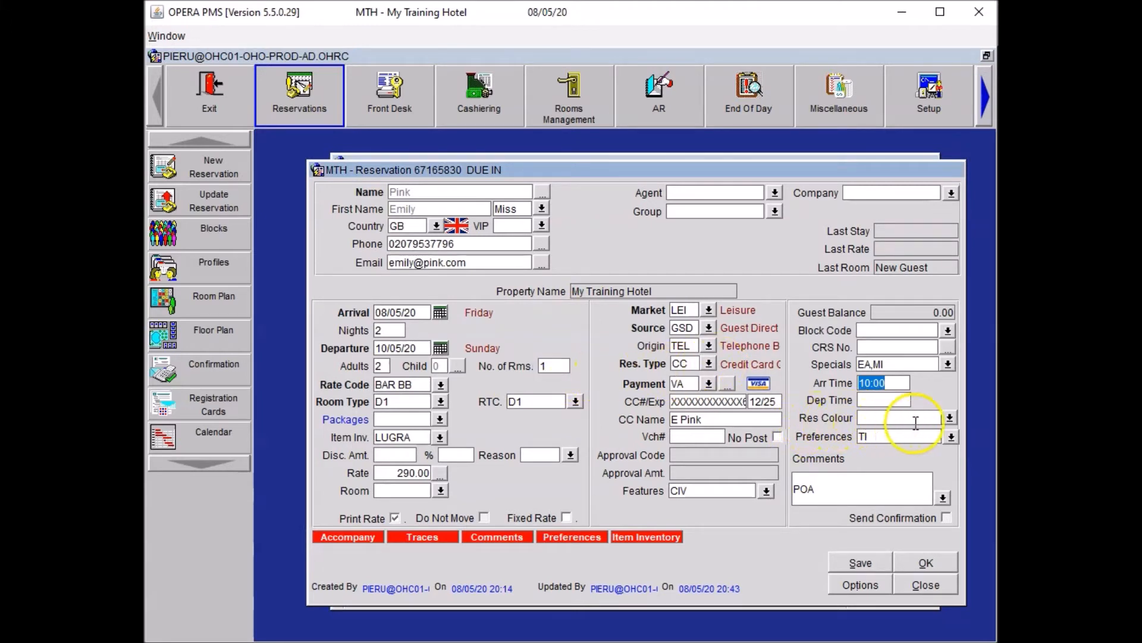
click(949, 418)
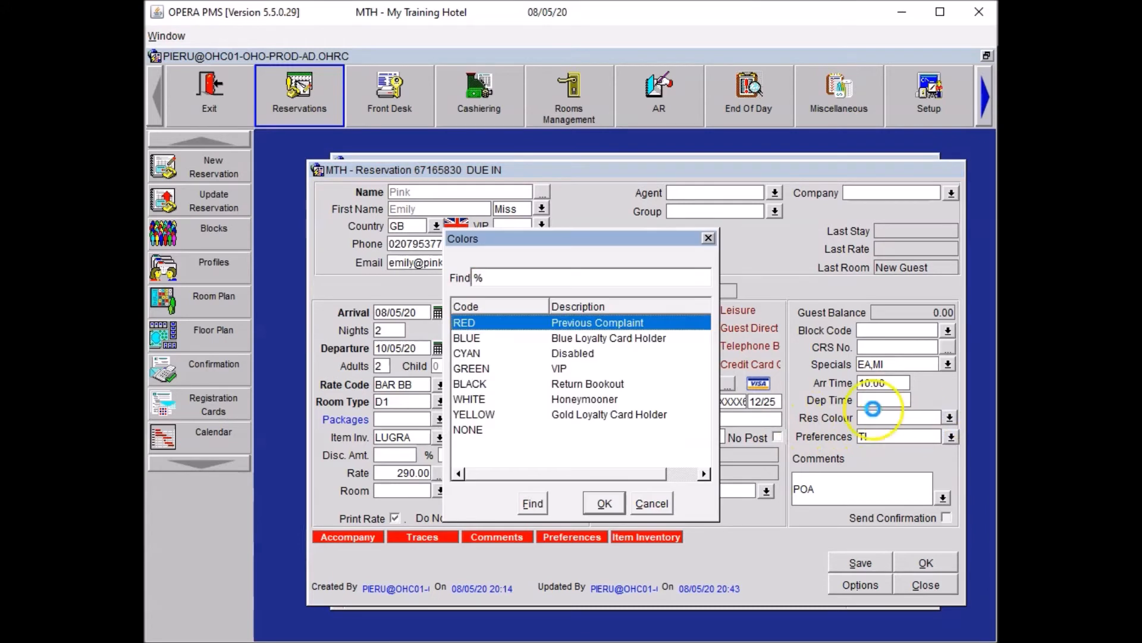
click(477, 357)
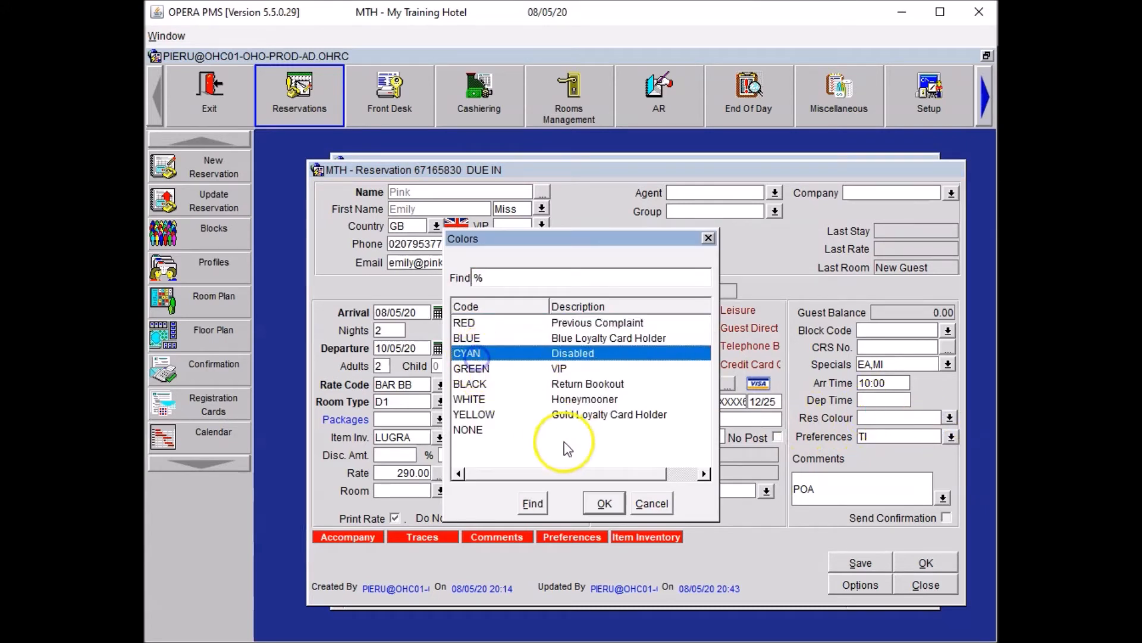
click(604, 503)
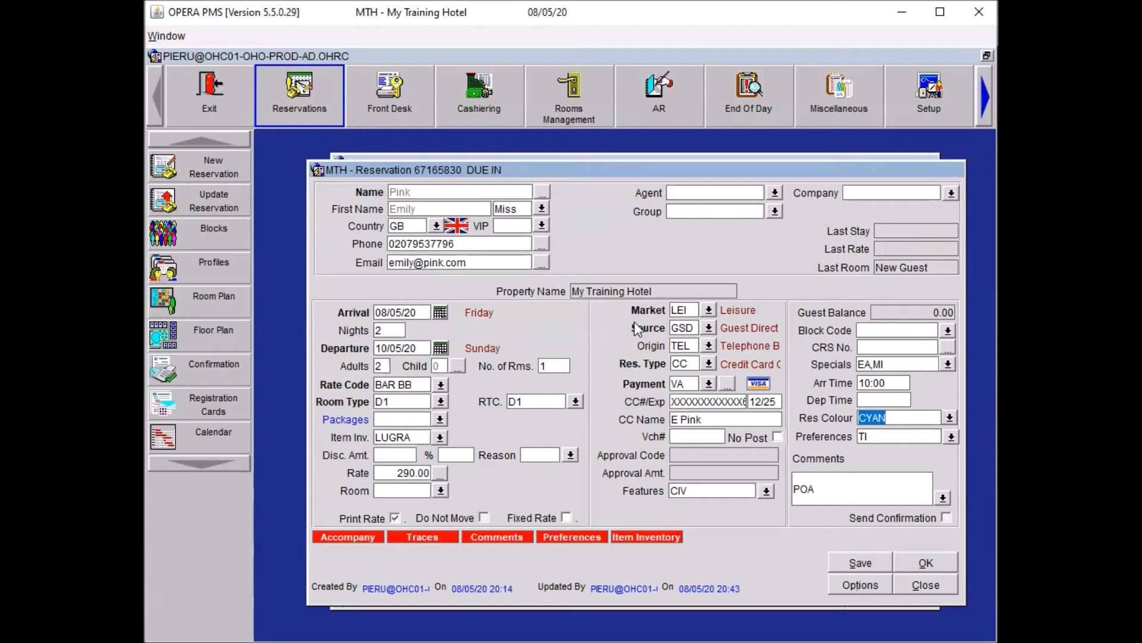
Open the guest profile's notes and set the note type to General Notes.
click(540, 190)
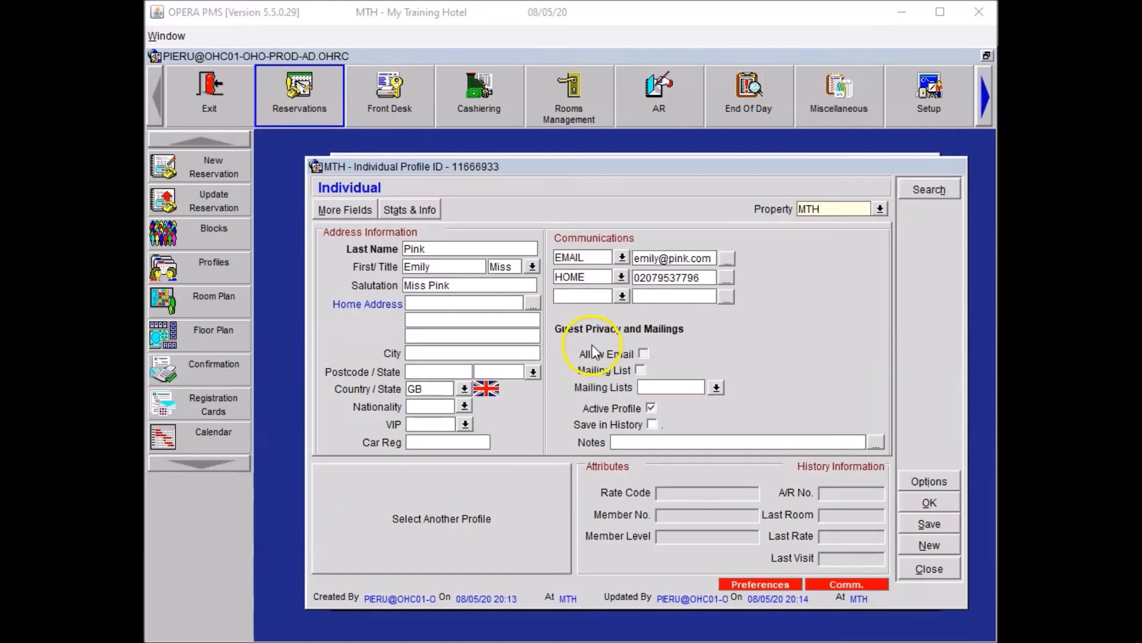
click(928, 480)
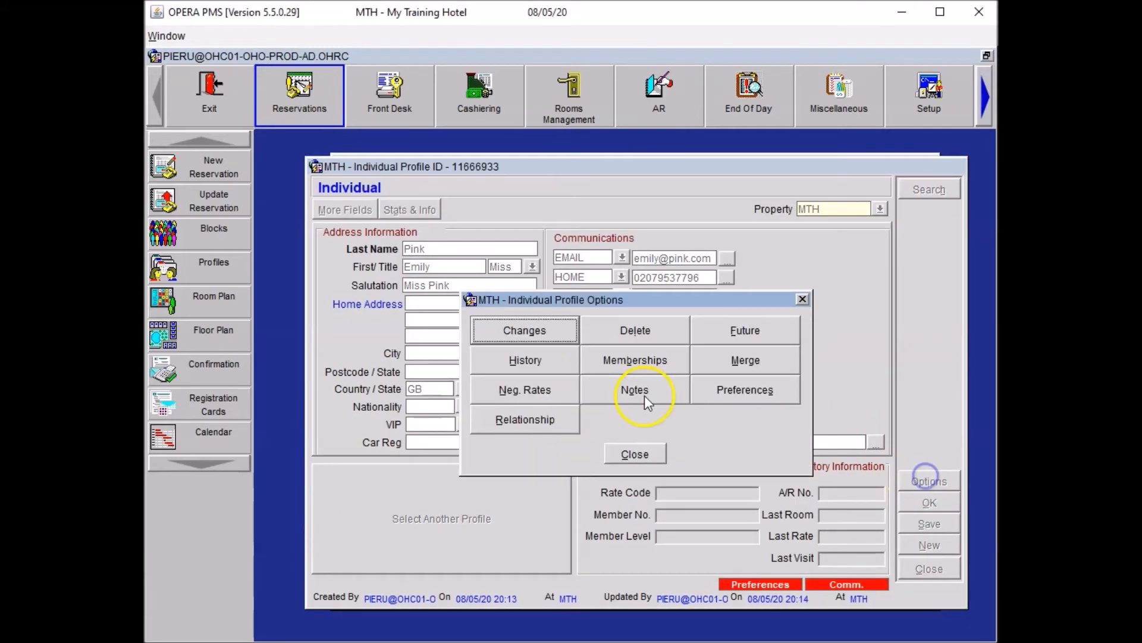
click(647, 397)
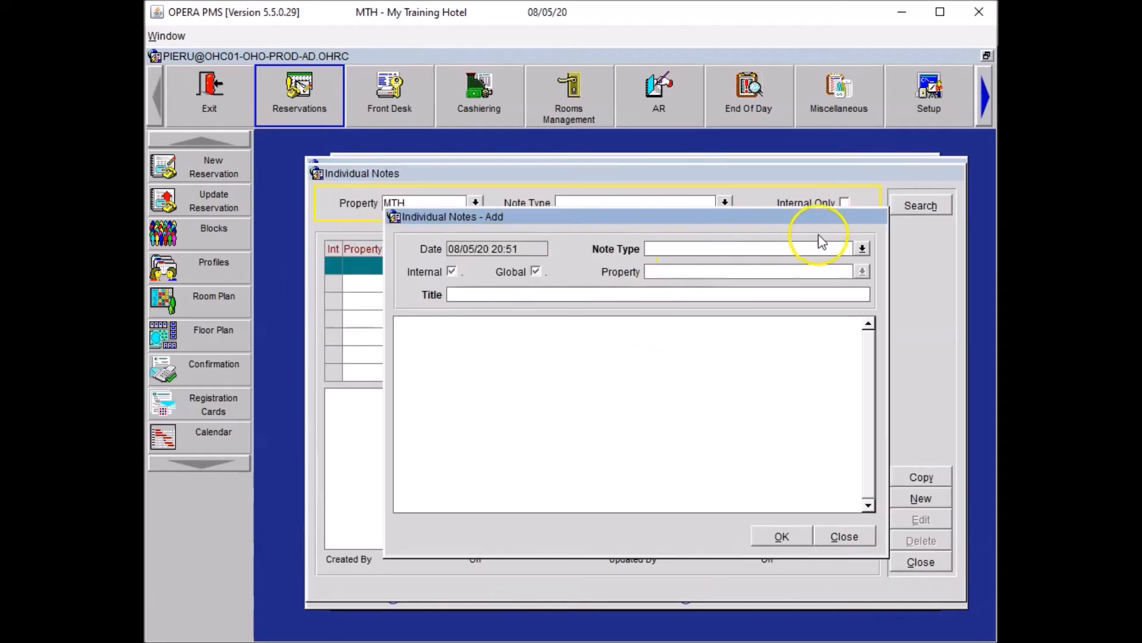
click(862, 249)
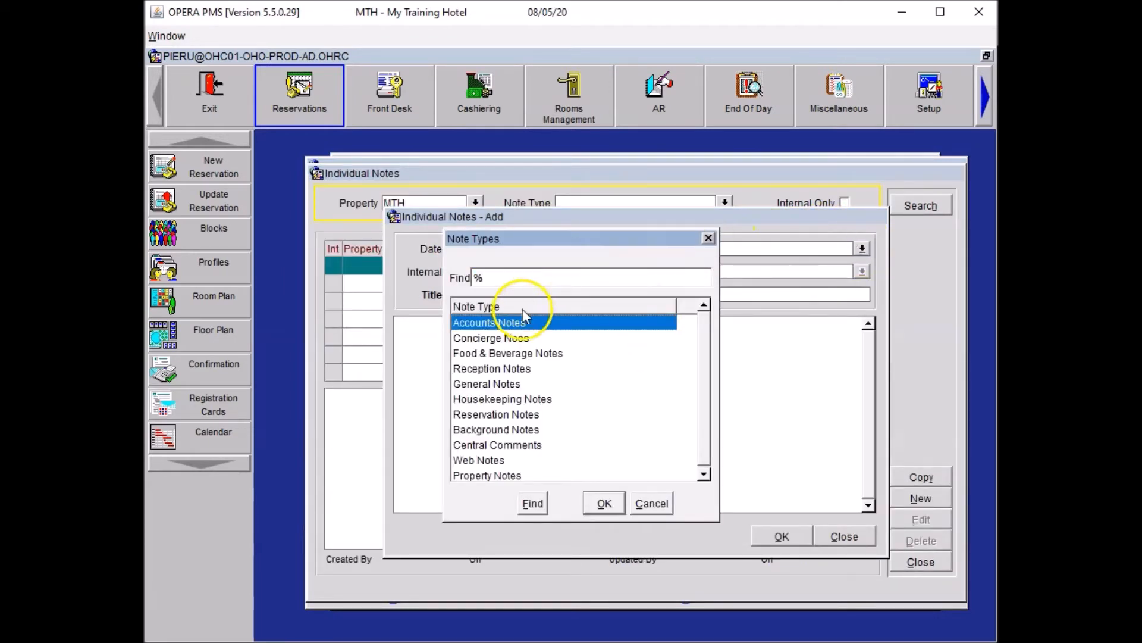
click(502, 385)
click(604, 502)
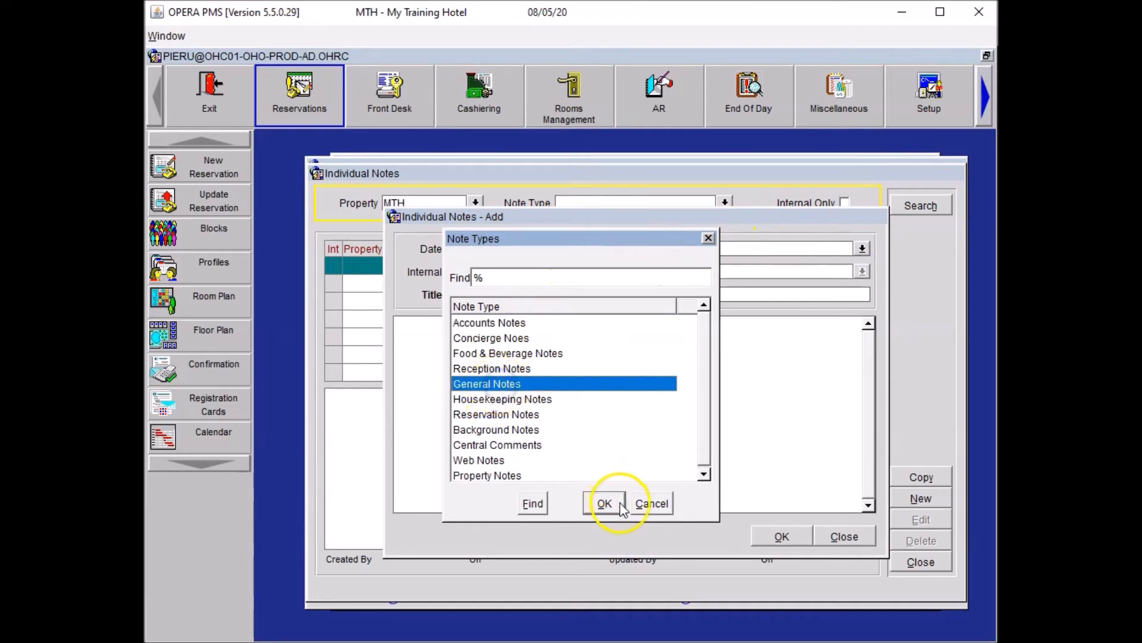
Save note 'Disability': 'Guest is a permanent wheelchair user', then return to the reservation.
click(523, 294)
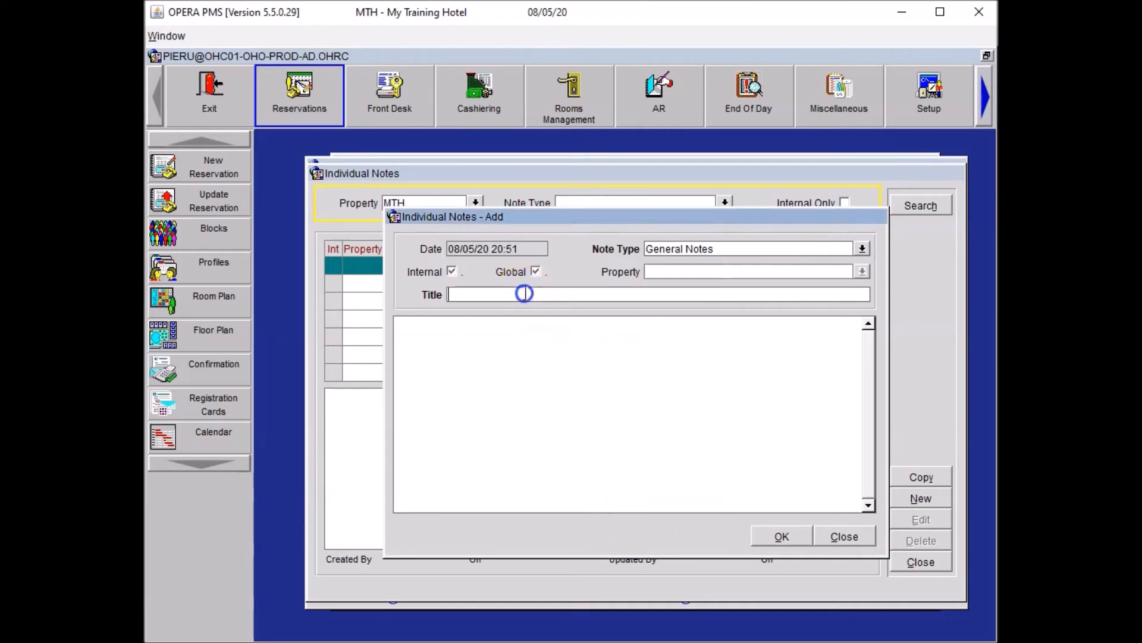
text(Disability)
click(688, 324)
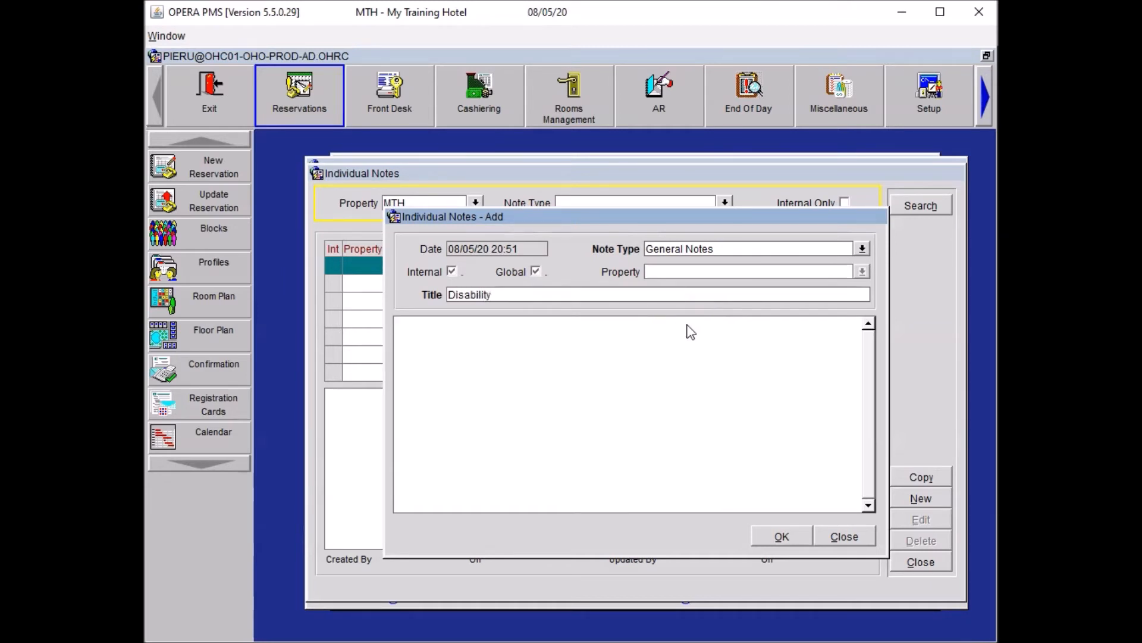
text(Guest is a permana)
text(nent wheel)
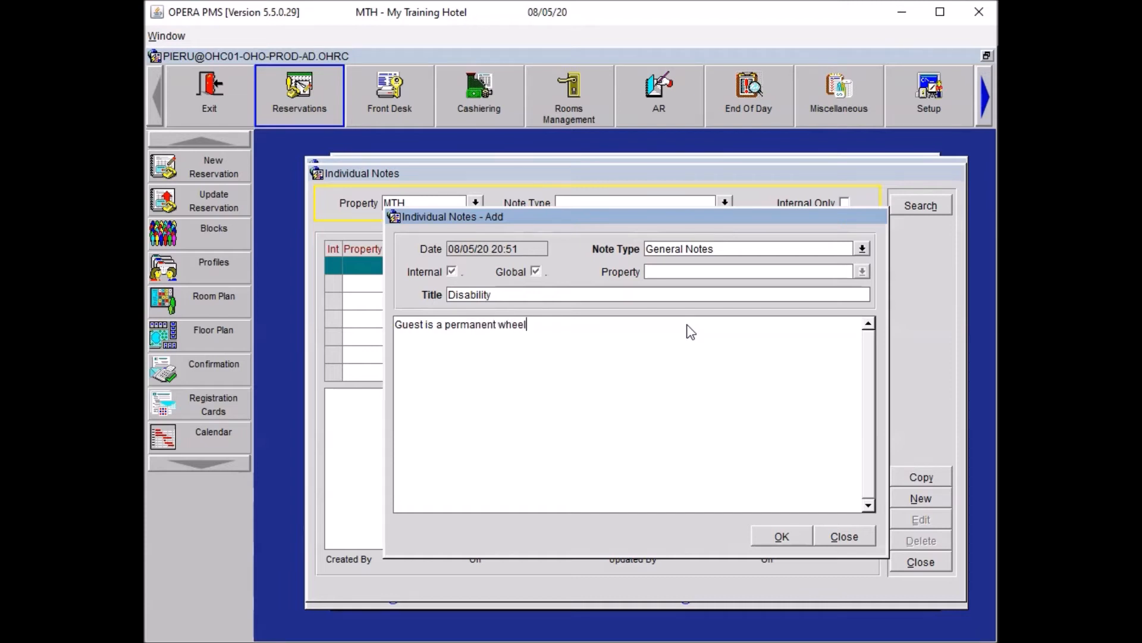
text(chair user)
drag(620, 324, 287, 308)
key(ctrl+c)
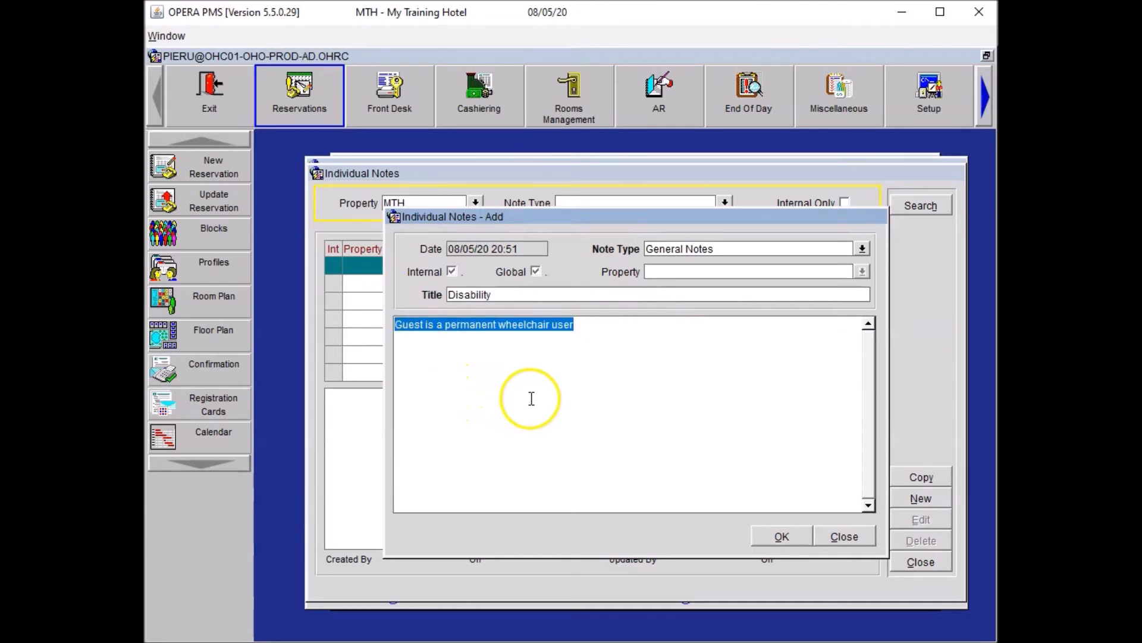
click(781, 539)
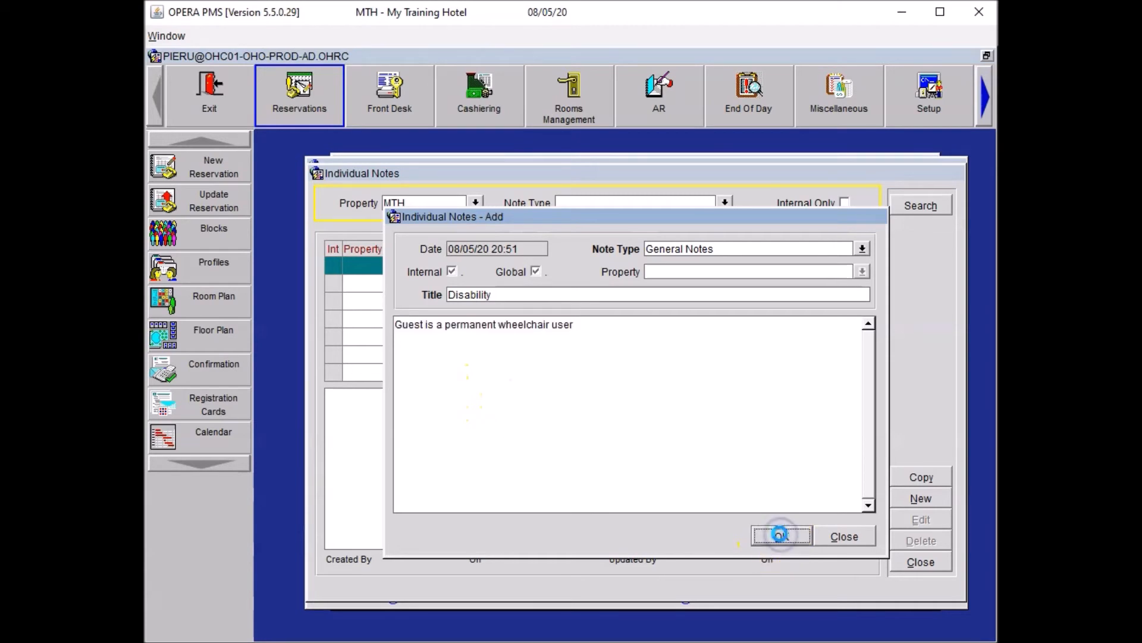
click(918, 566)
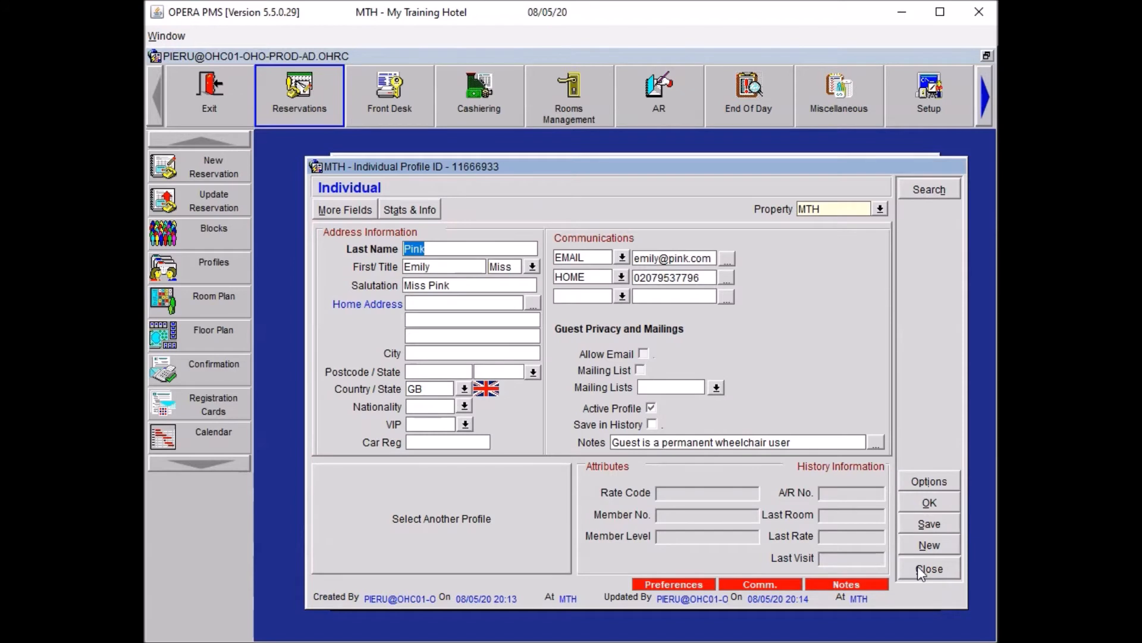
click(929, 505)
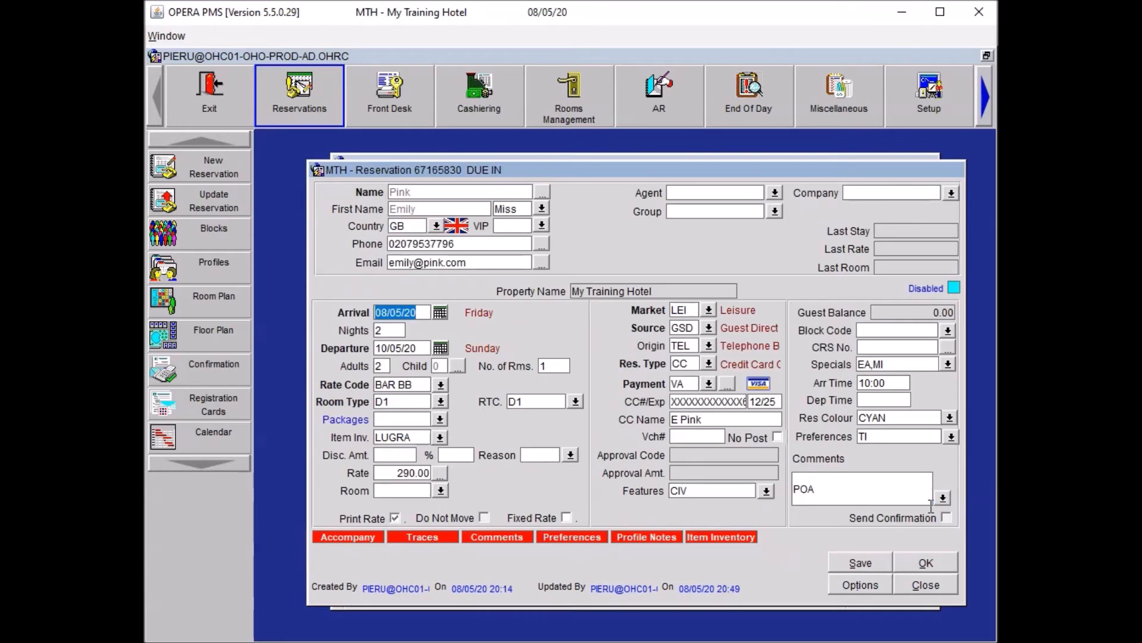
Start a new trace for the Reception, Housekeeping and Restaurant departments (REC, HSK, REST).
click(850, 583)
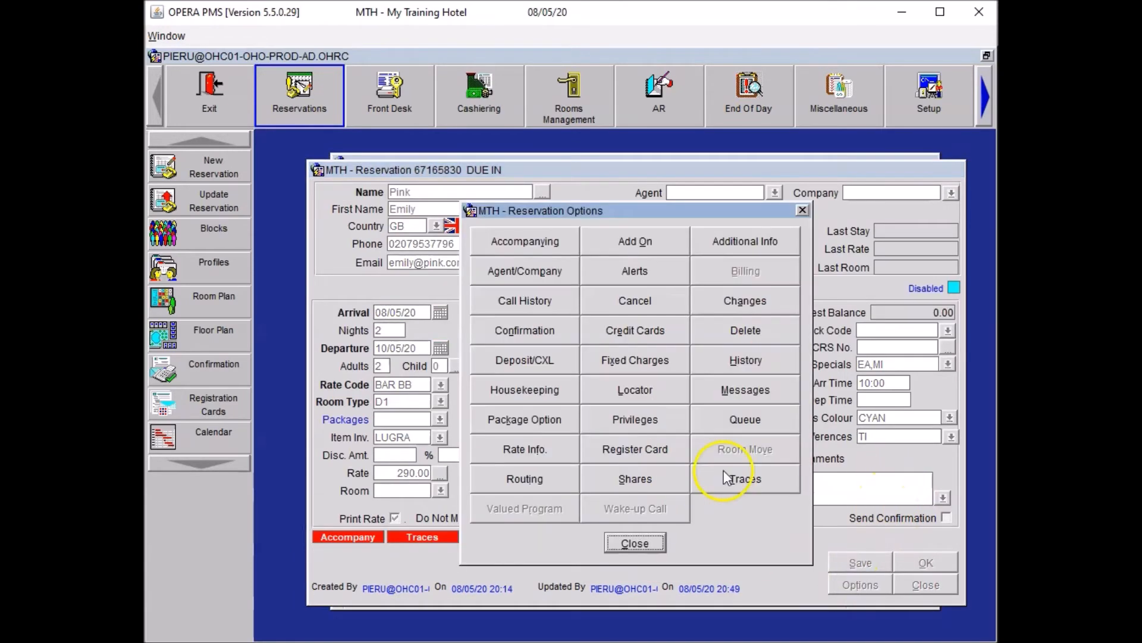
click(774, 491)
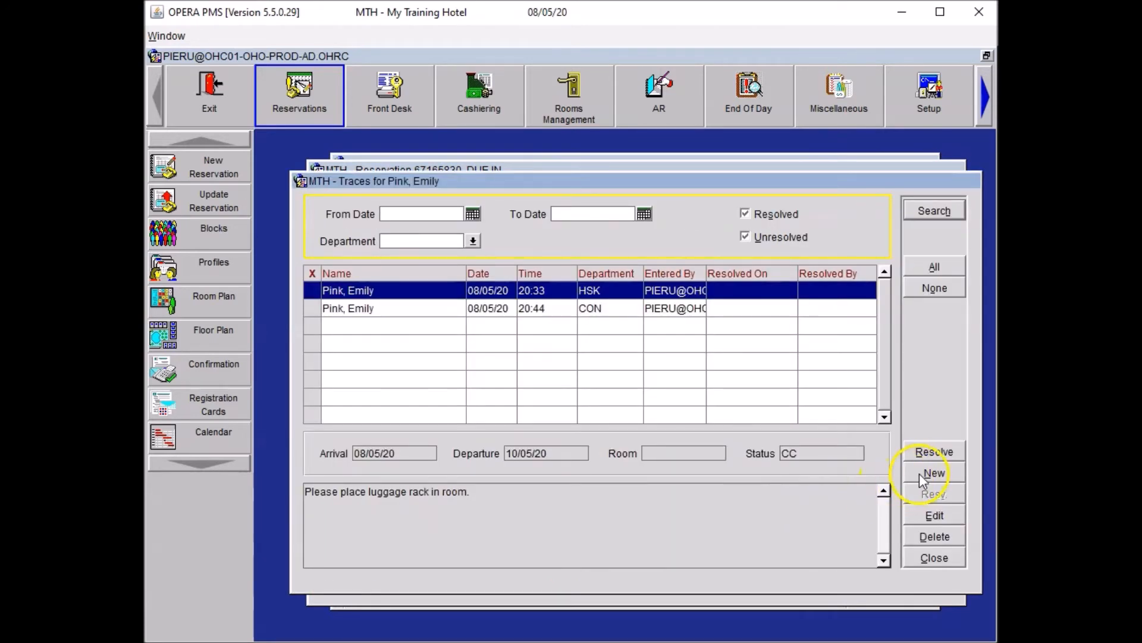
click(933, 473)
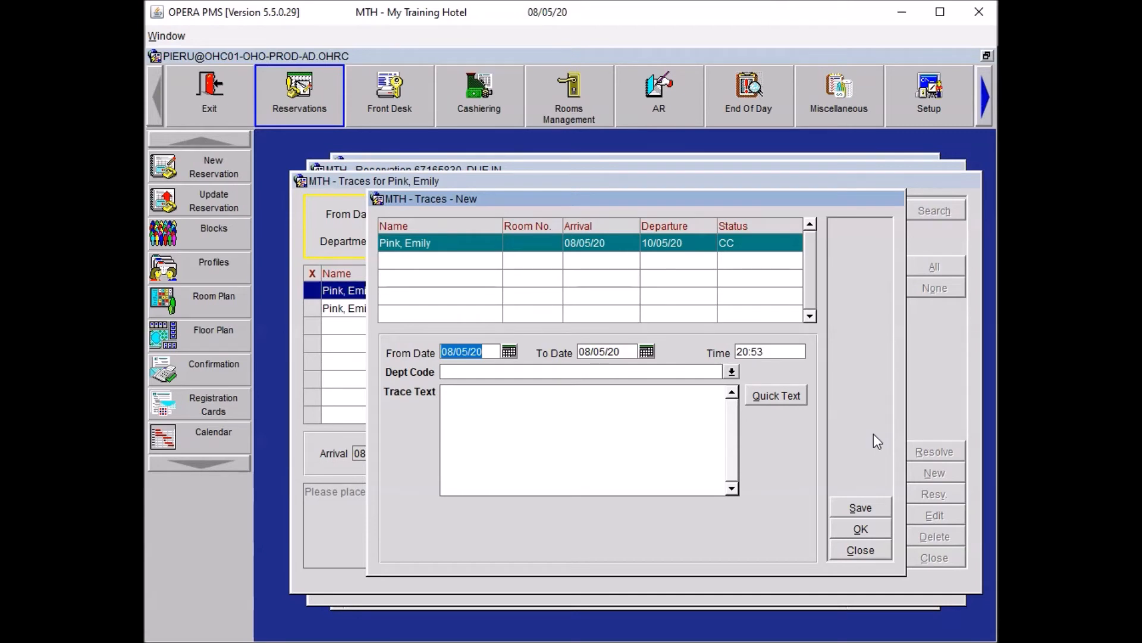
click(729, 370)
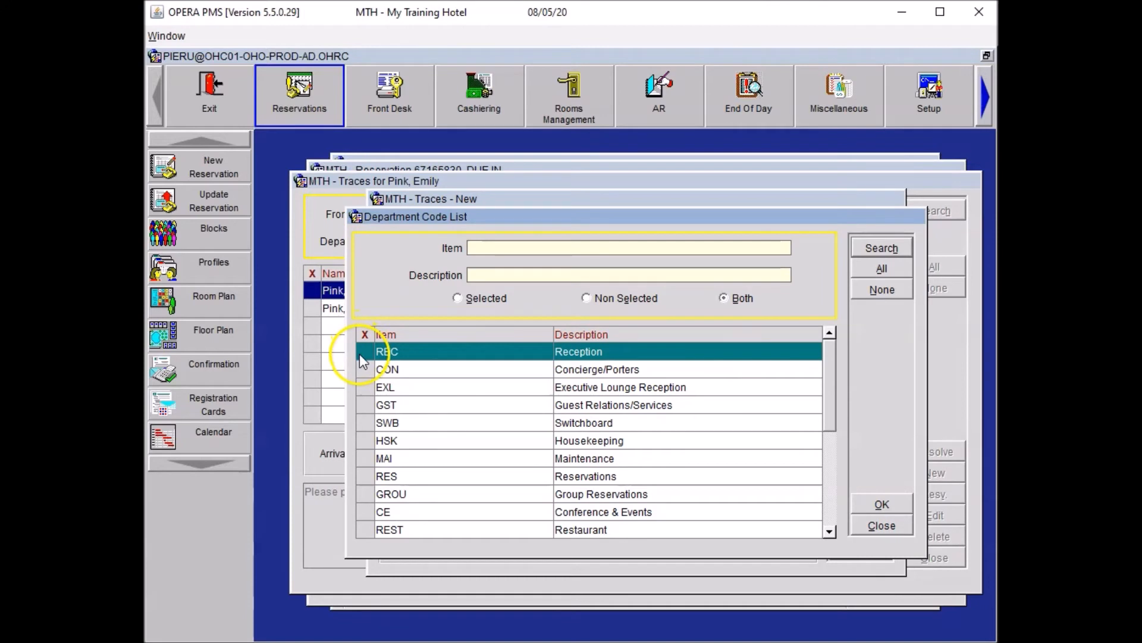
click(360, 352)
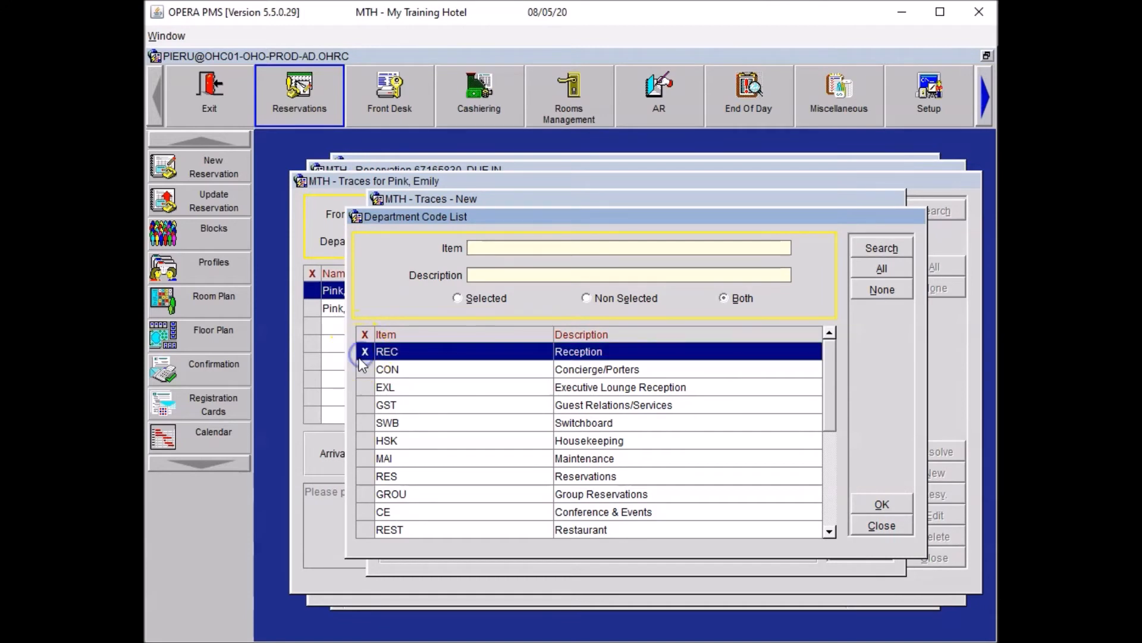
click(365, 442)
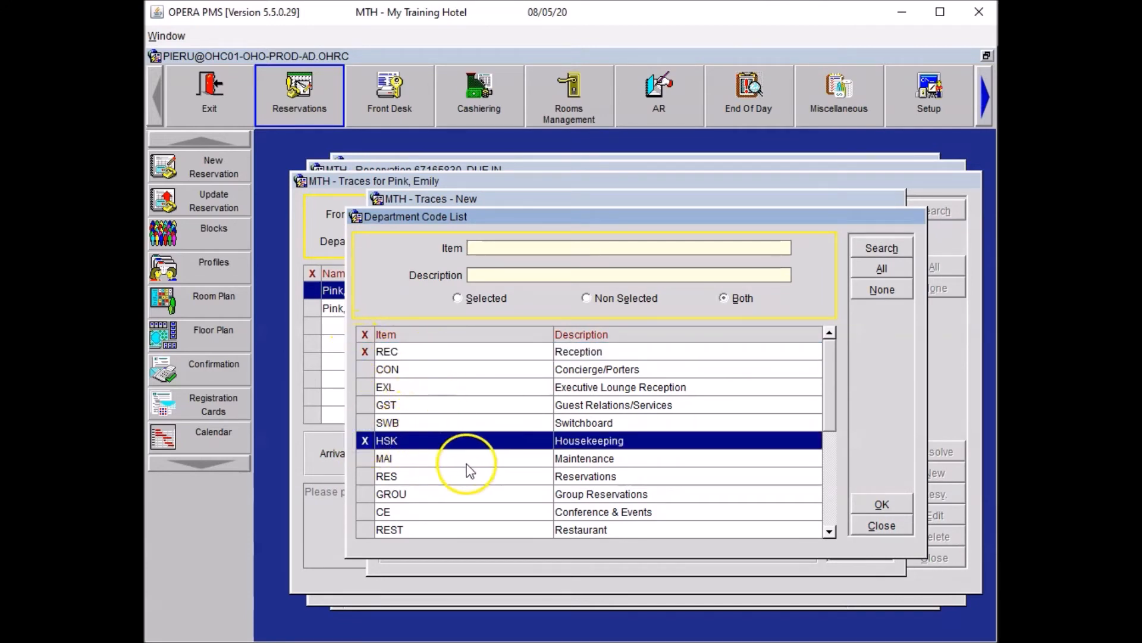
click(366, 530)
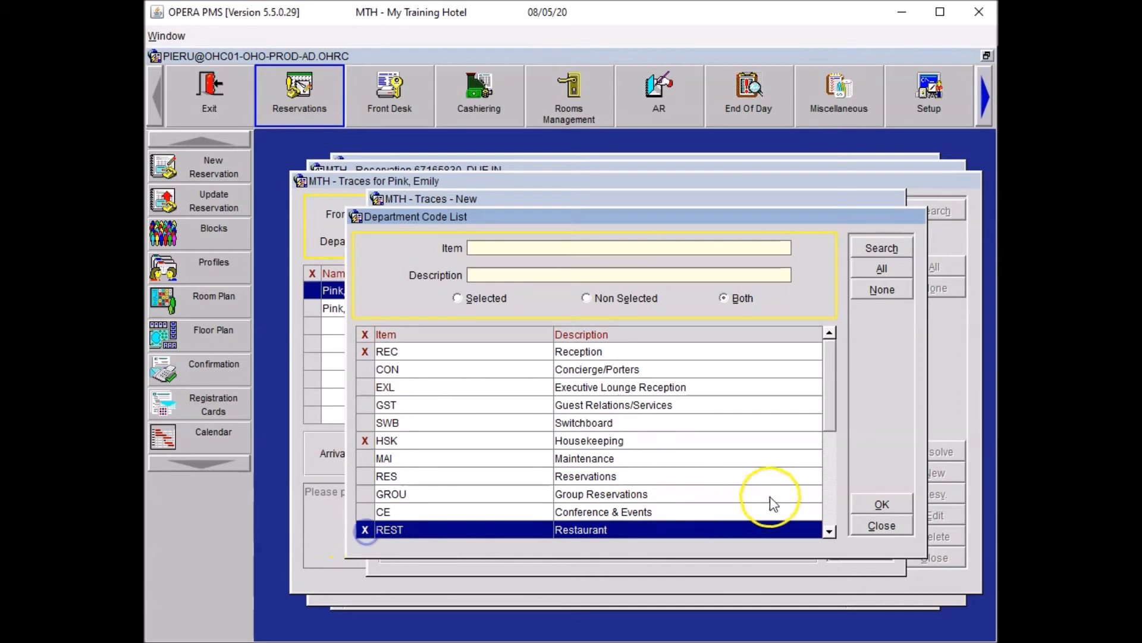
click(857, 504)
Paste 'Guest is a permanent wheelchair user' as the trace text, save, and check the three new traces.
click(473, 408)
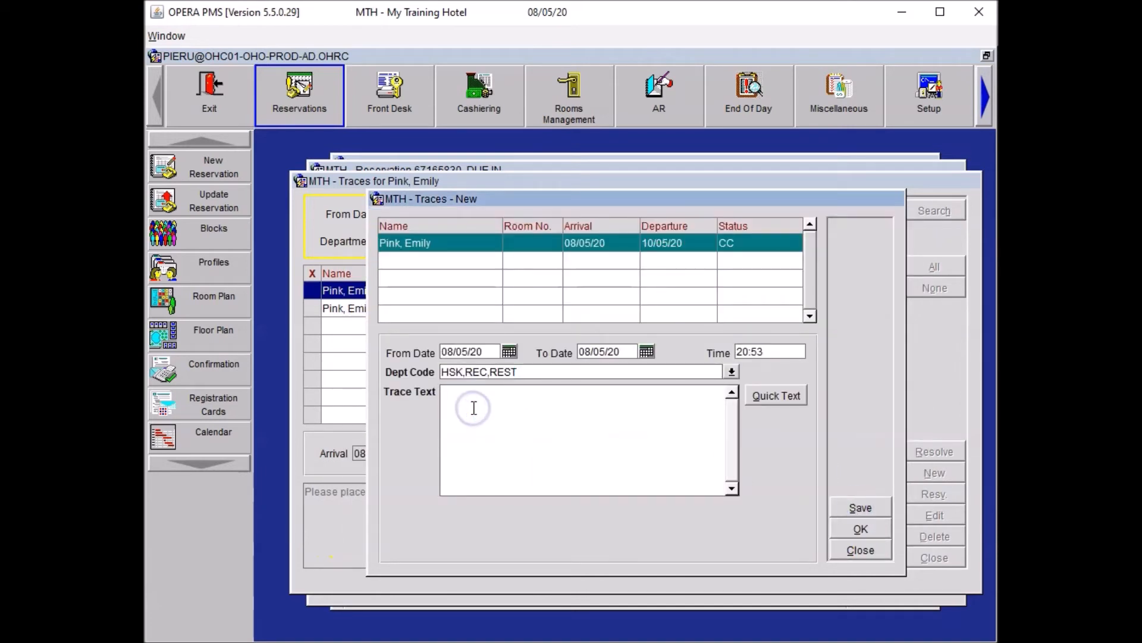
key(ctrl+v)
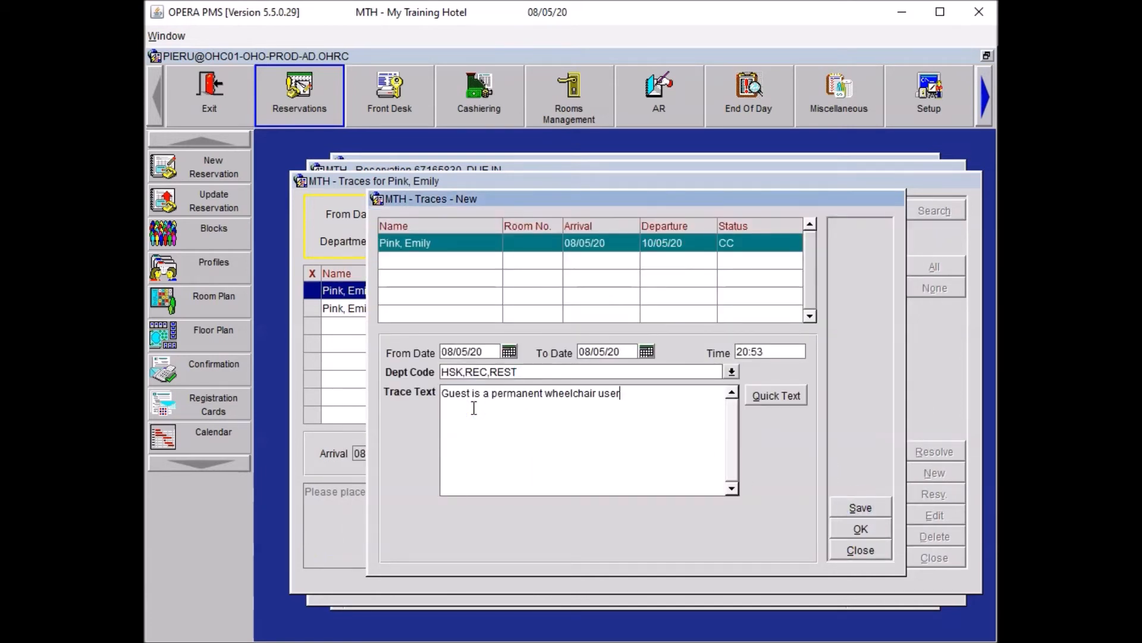
click(872, 528)
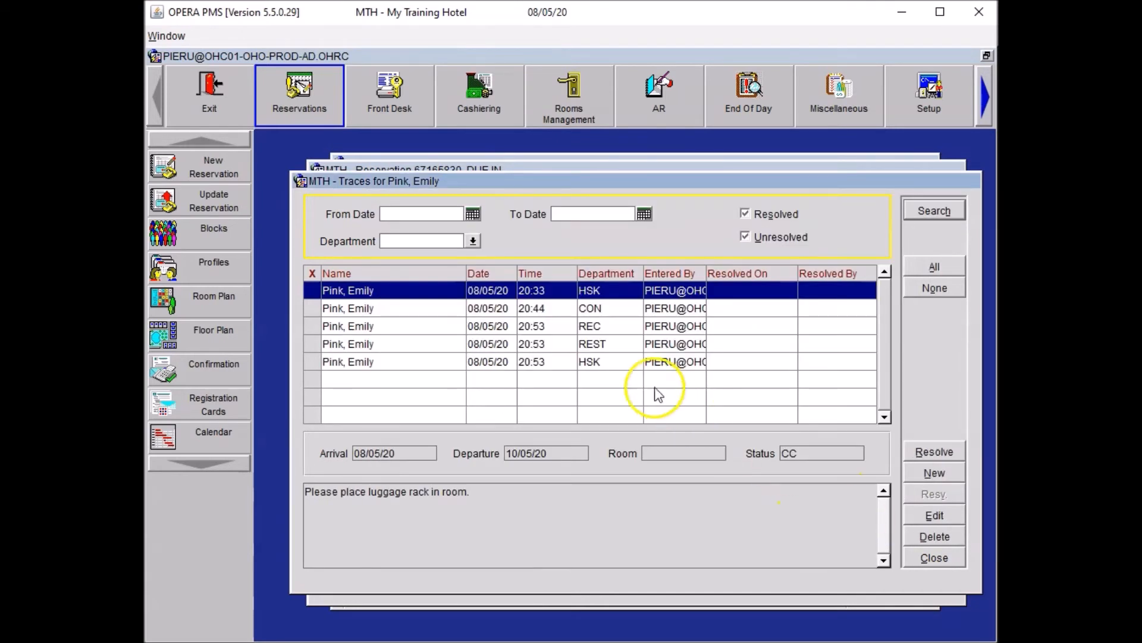
click(603, 325)
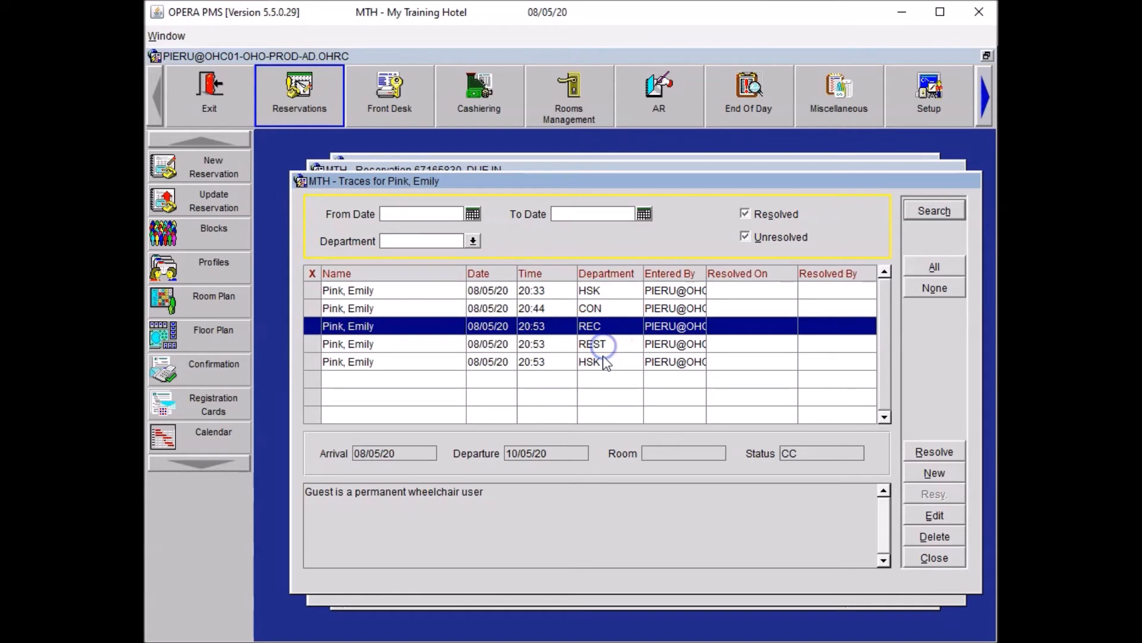
click(603, 346)
click(604, 363)
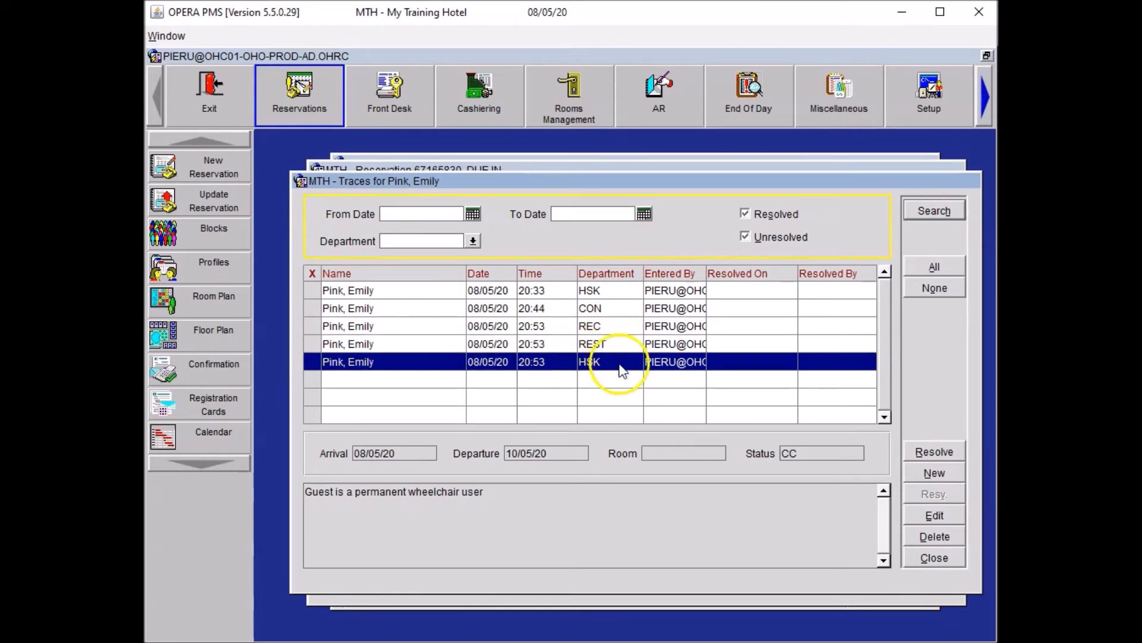
click(936, 558)
click(639, 537)
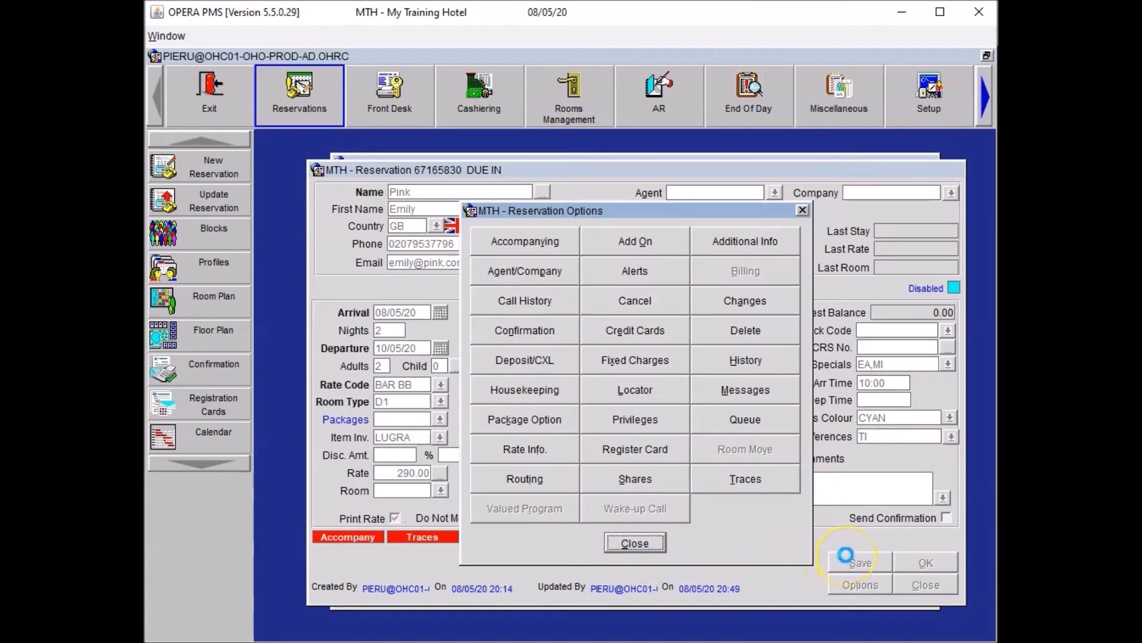
Save the reservation and dismiss the follow-up prompts.
click(848, 559)
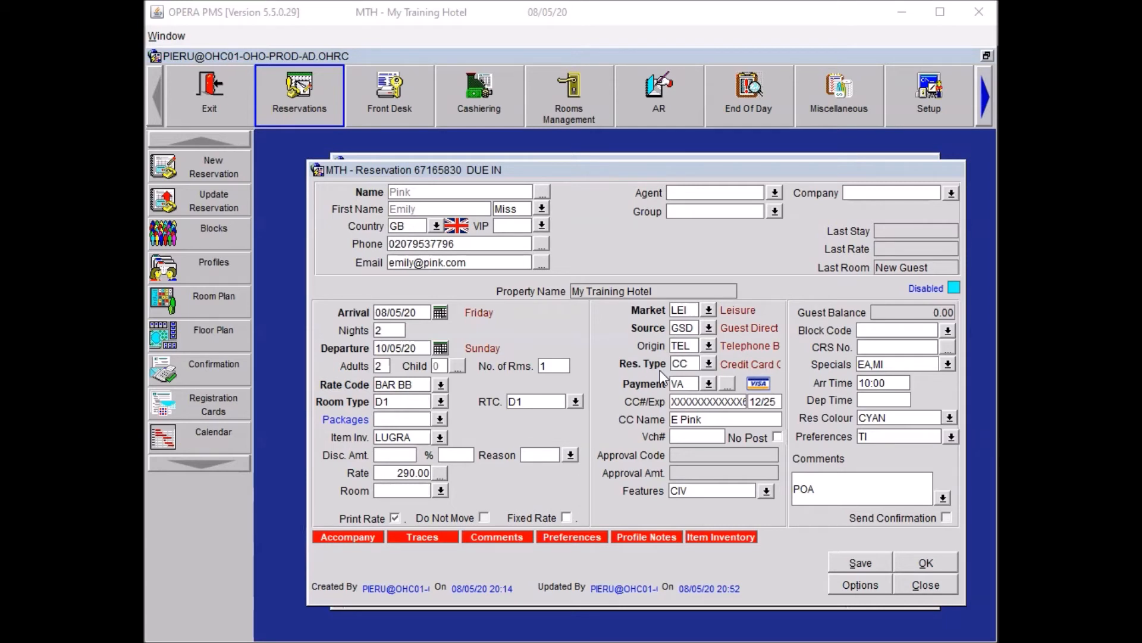
click(683, 372)
click(803, 534)
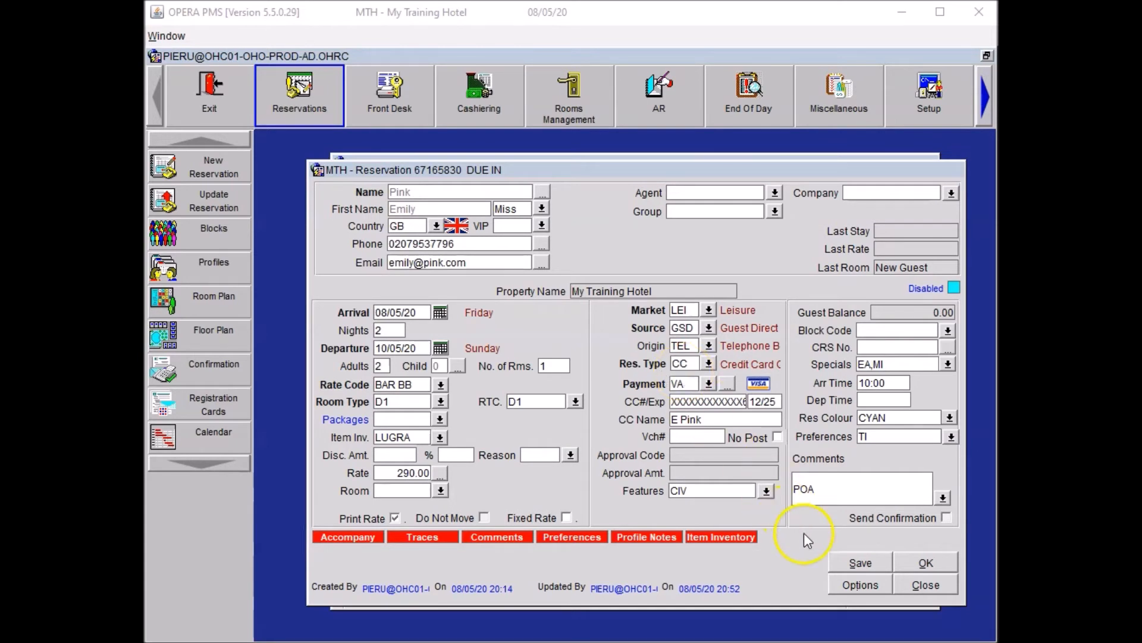
Reopen the guest's traces list and begin another new trace.
click(855, 589)
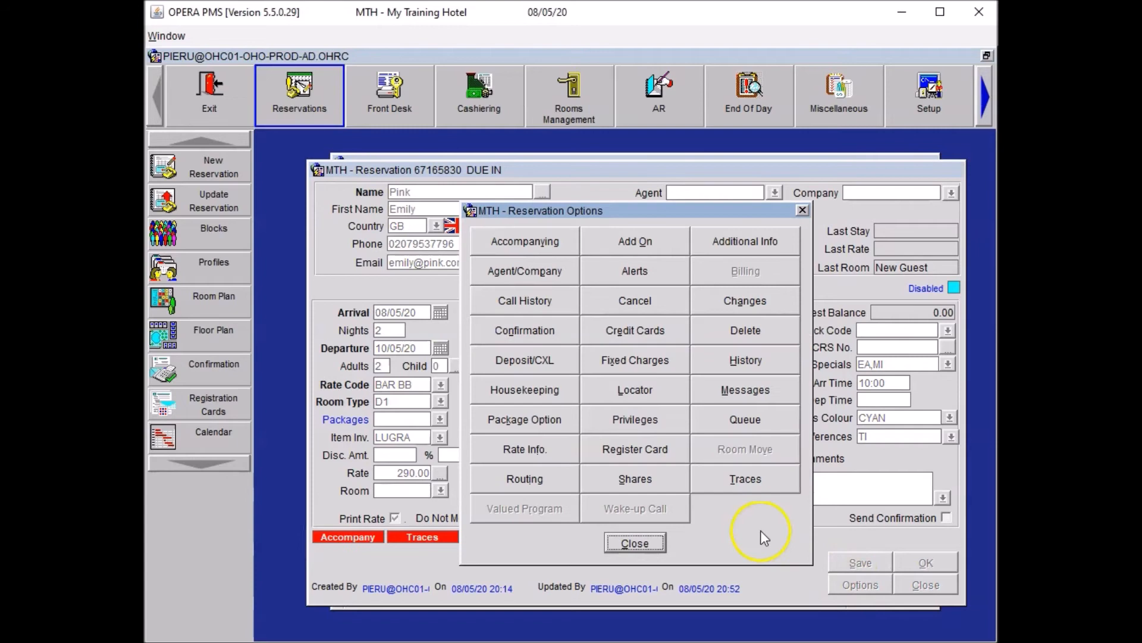
click(706, 484)
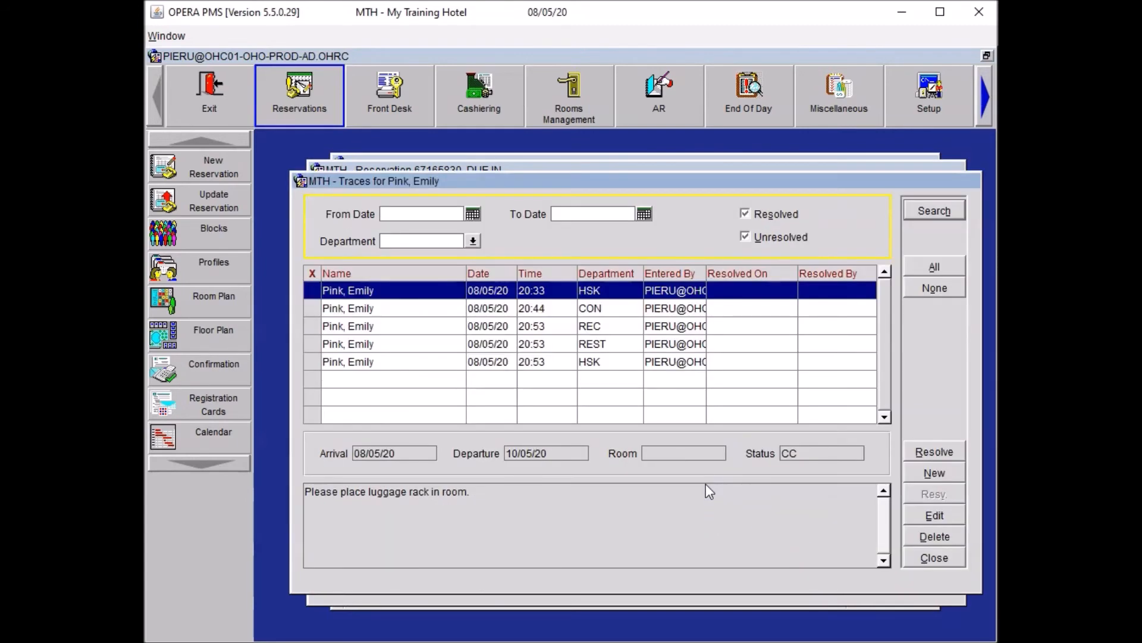
click(931, 473)
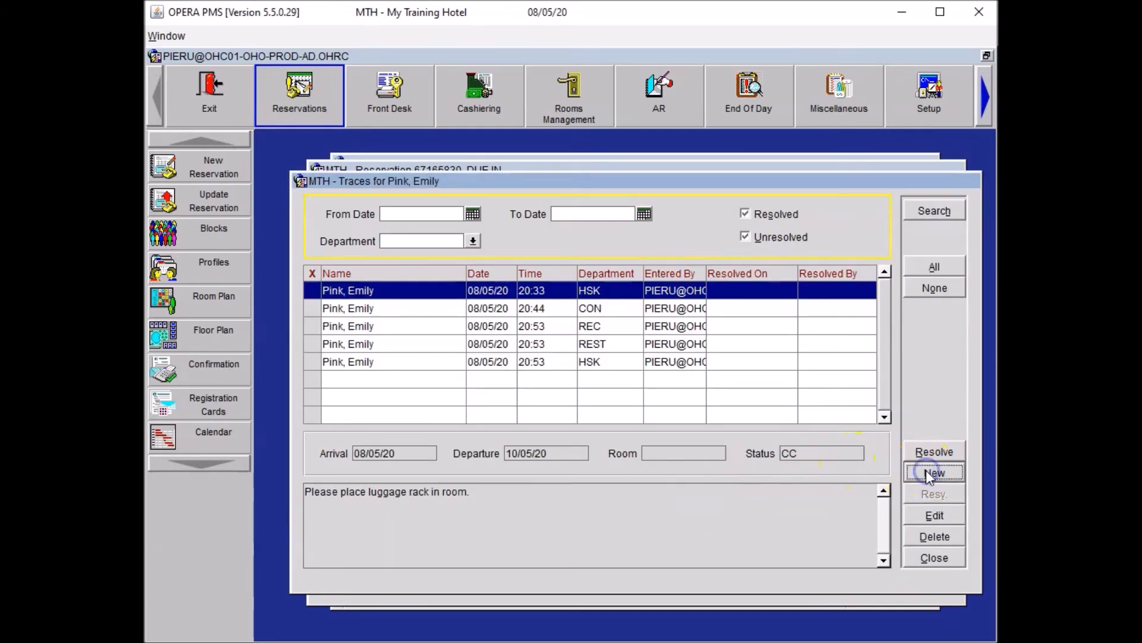
Set the new trace's department code to ROO.
click(521, 374)
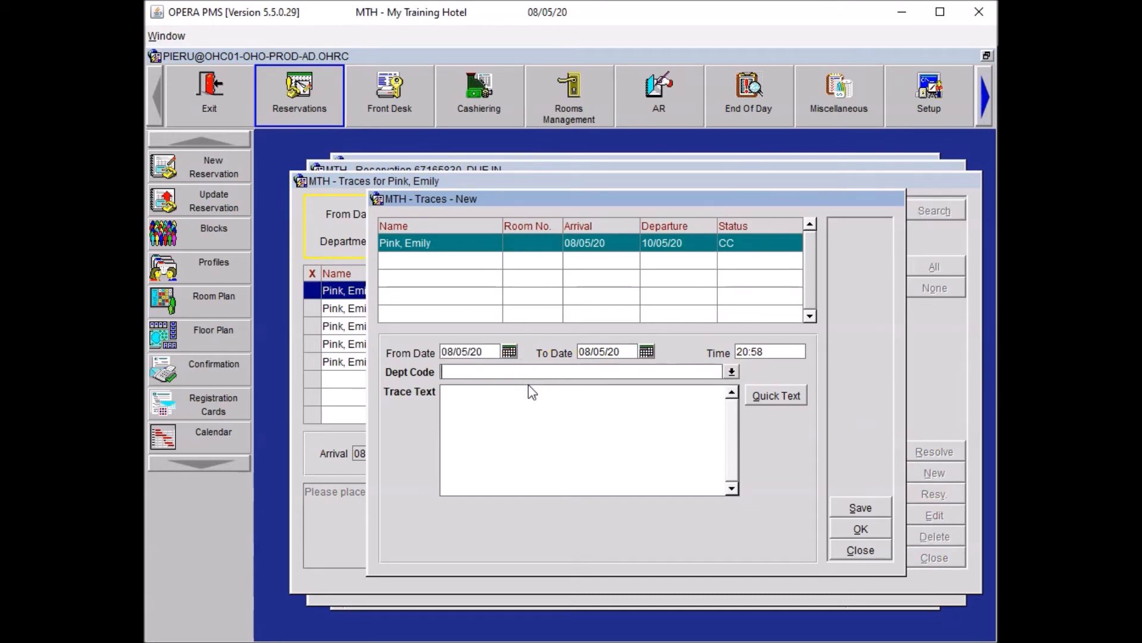
text(ROO)
key(Tab)
Type a request for Veuve Cliquot champagne delivered to the guestroom at 20.
text(Please arrange a bottle of VeuveCliquot)
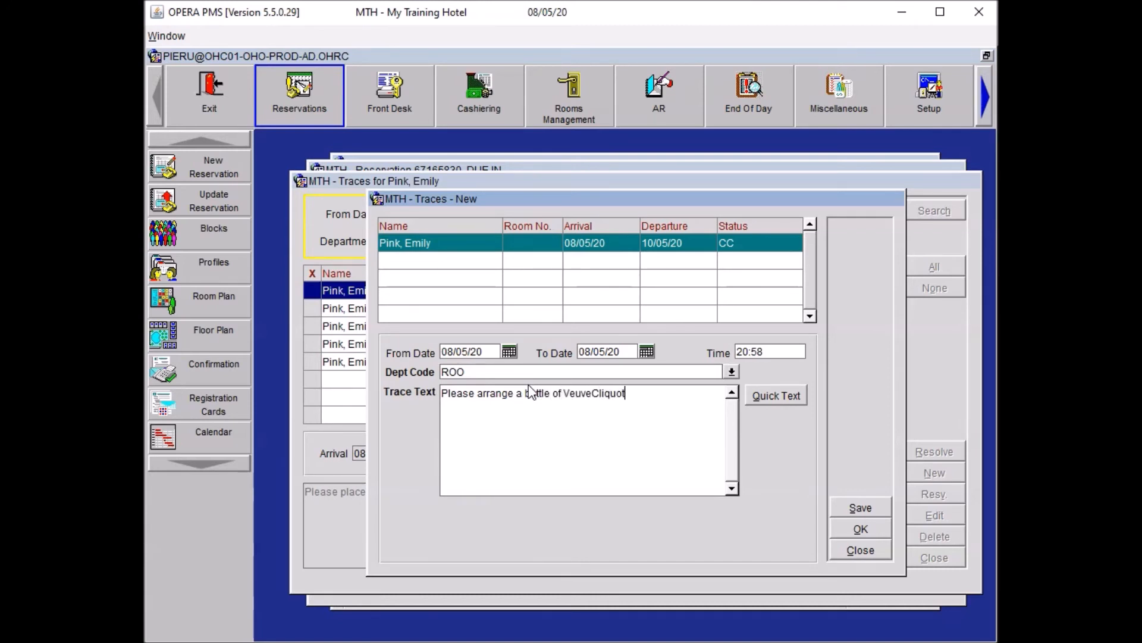
key(Left)
key(Left)
key(Left)
key(Left)
key(Left)
text(champagne to be d)
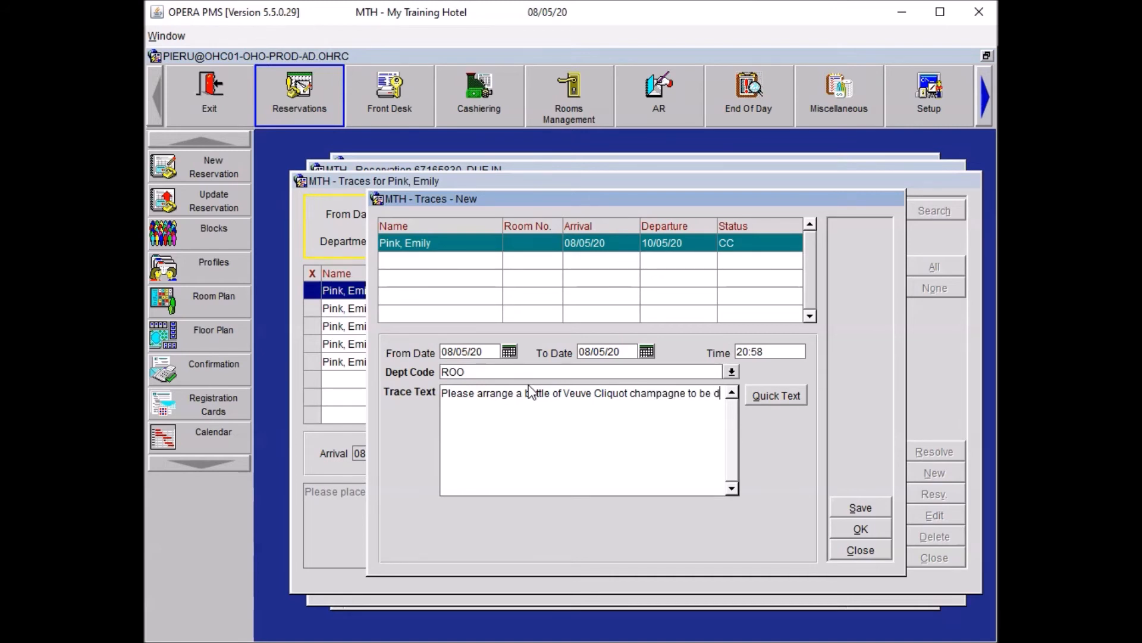
text(elivered to the guetds)
key(BackSpace)
key(BackSpace)
key(BackSpace)
text(stroom at )
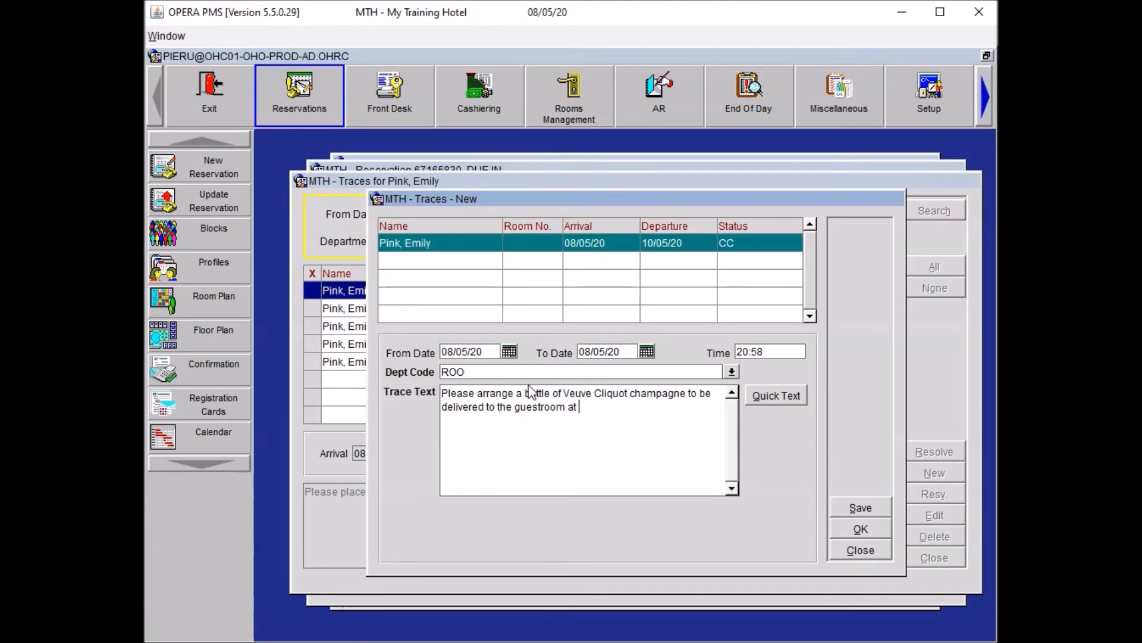
text(20:00. 2 glasses, a box o)
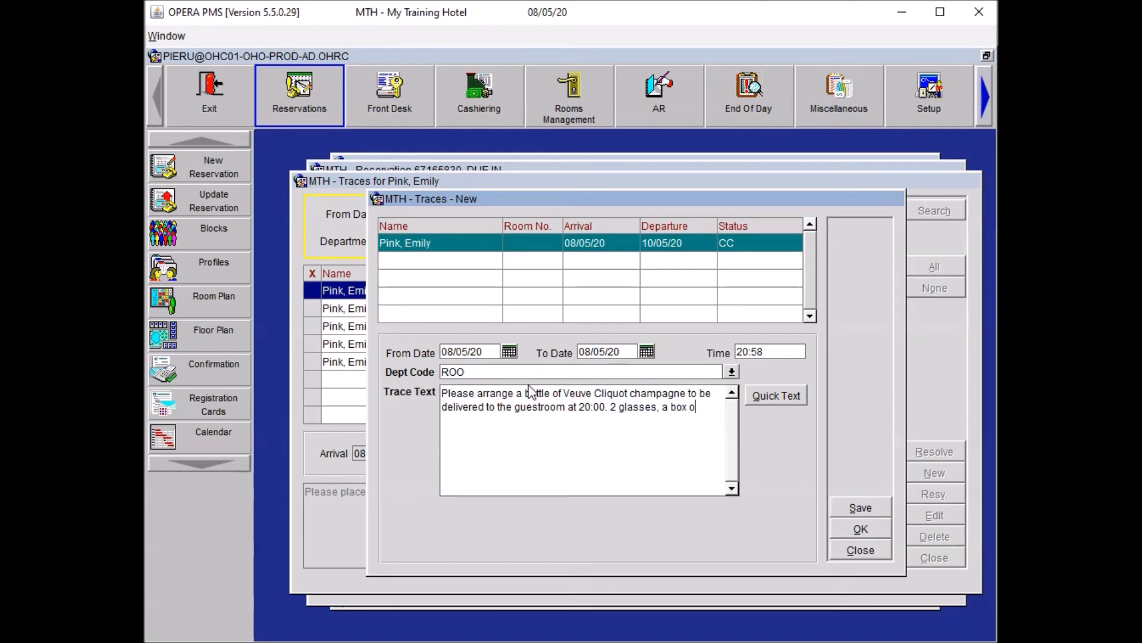
Add ':00. 2 glasses, a box of strawberries as side order.' to the trace text.
text(f strw)
key(BackSpace)
text(awberries as side orders)
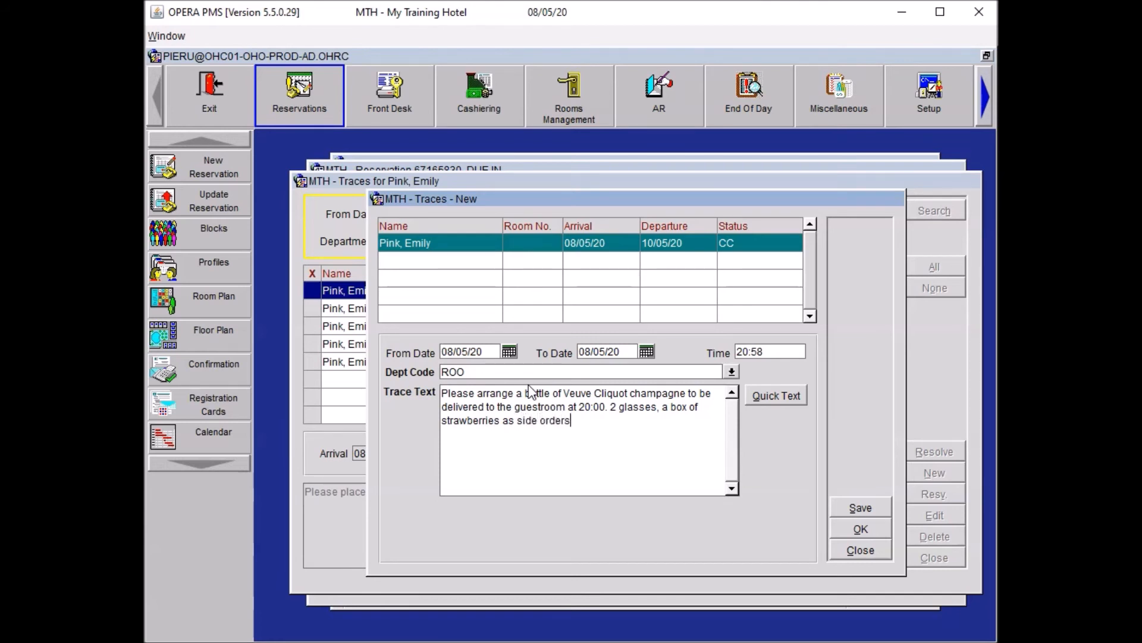
key(BackSpace)
text(.)
Add a new line 'Guest are celebrating their anniversary' and save the ROO trace.
key(Return)
text(Guest are celeb)
key(BackSpace)
key(BackSpace)
key(BackSpace)
text(lebrating their a)
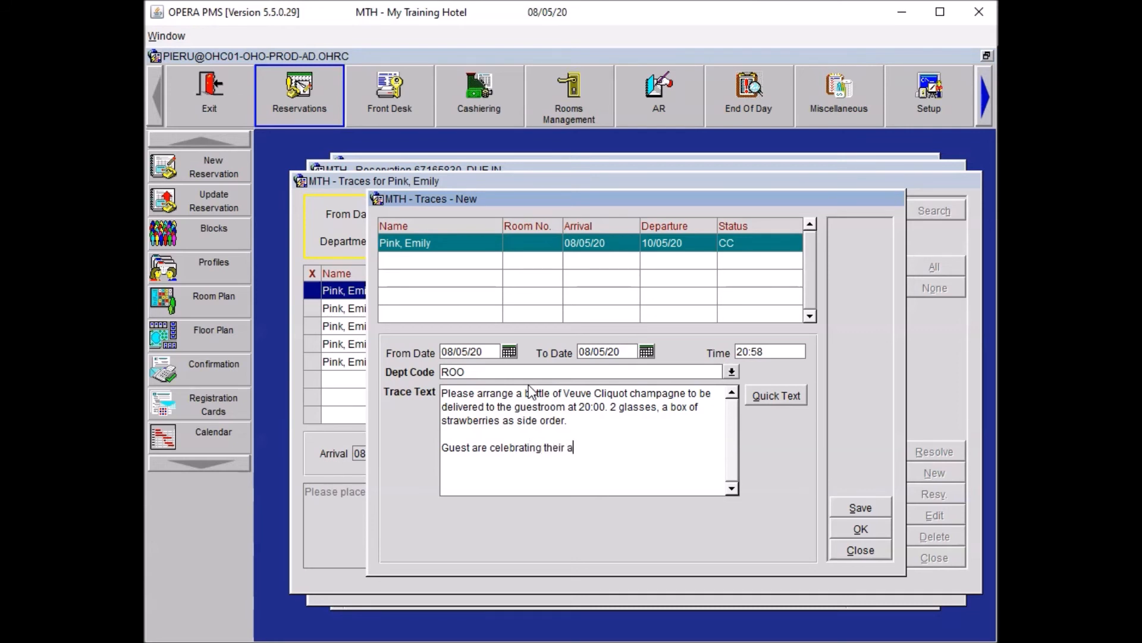
text(nniversary)
click(852, 534)
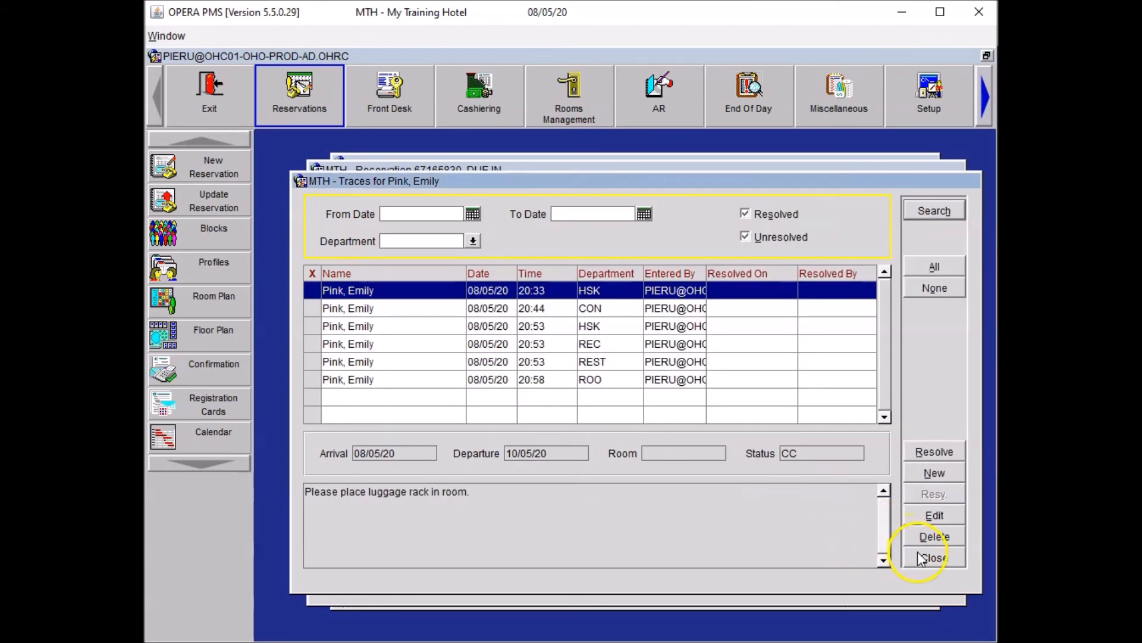
Reopen the guest's traces and start a new trace.
click(922, 557)
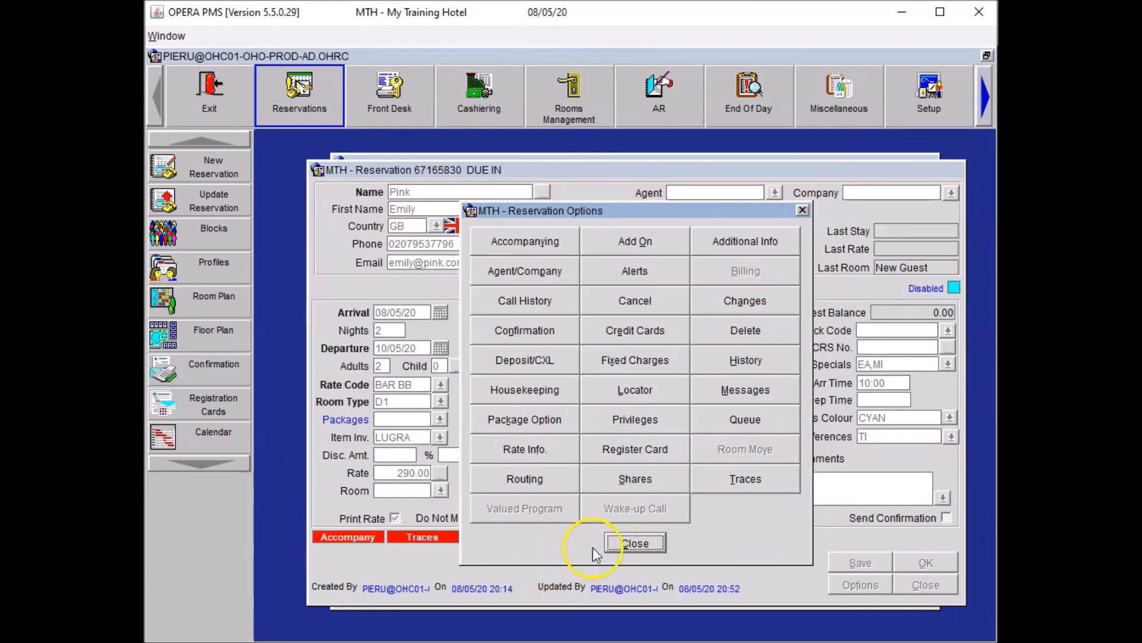
click(745, 478)
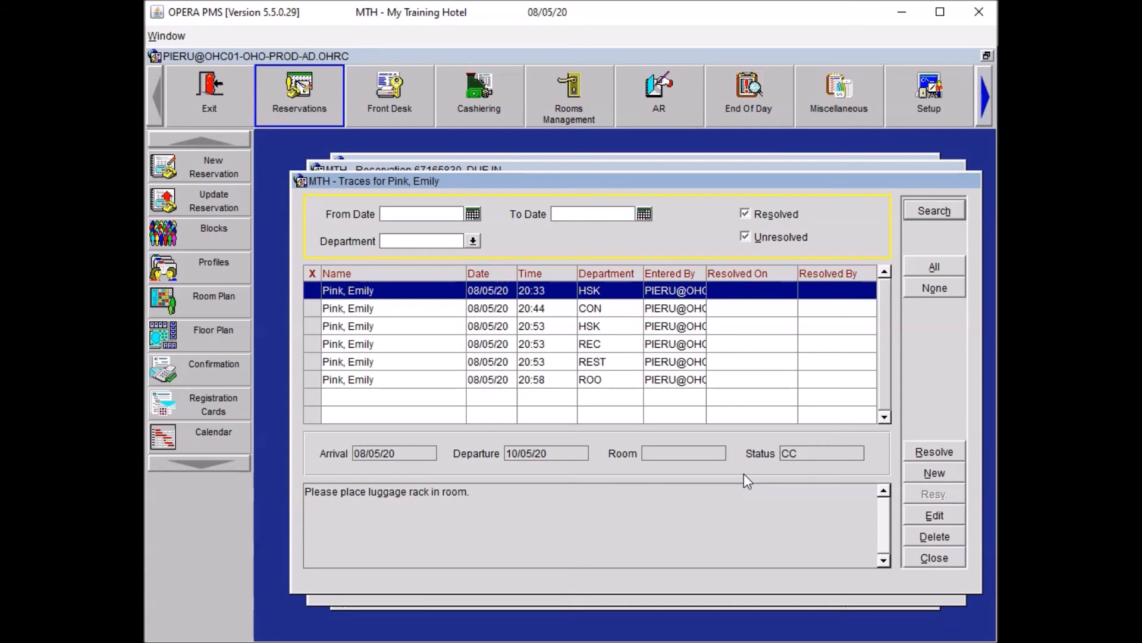
click(919, 472)
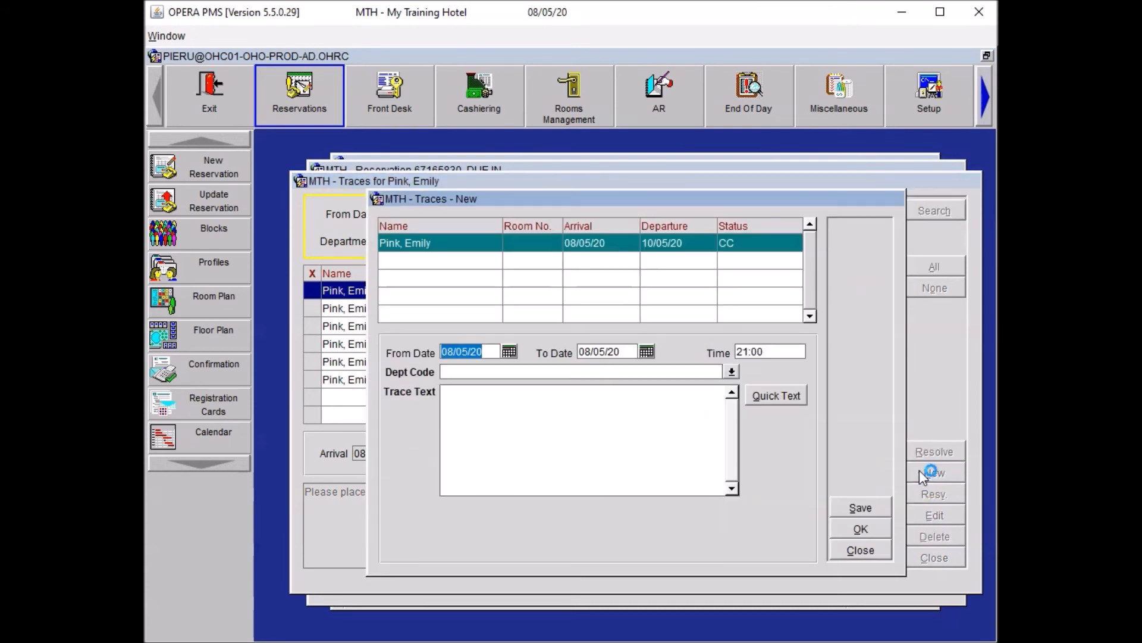
click(529, 374)
Save a REST trace: 'Guest will be celebrating their anniversary in the restaurant from 18:30 till 20:30.'.
text(REST)
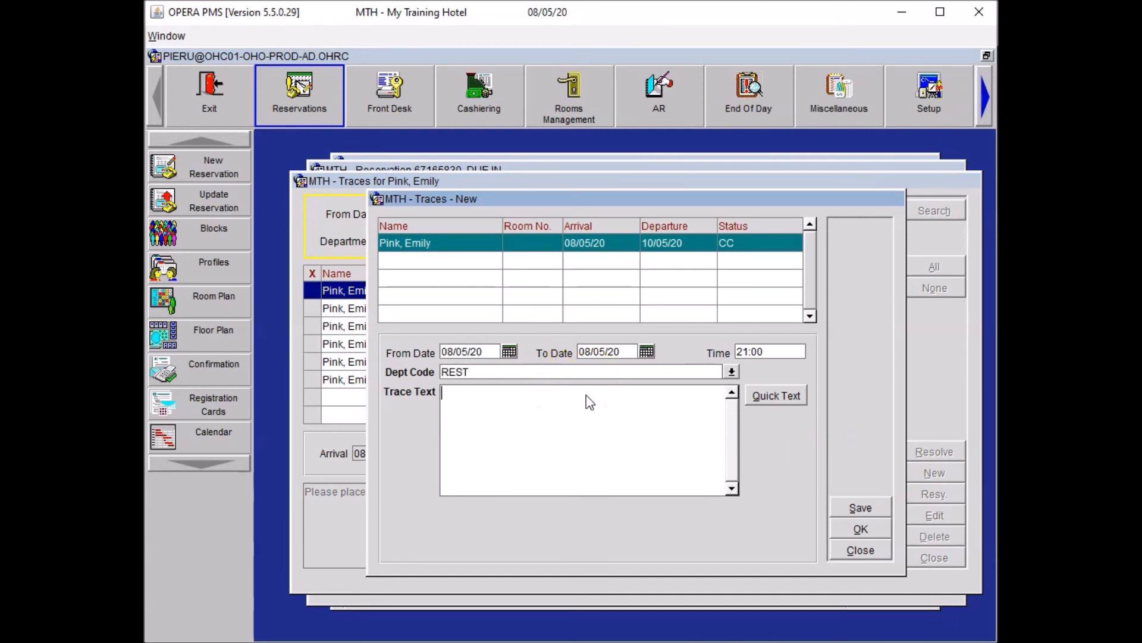
text(Guest will be celebrating their )
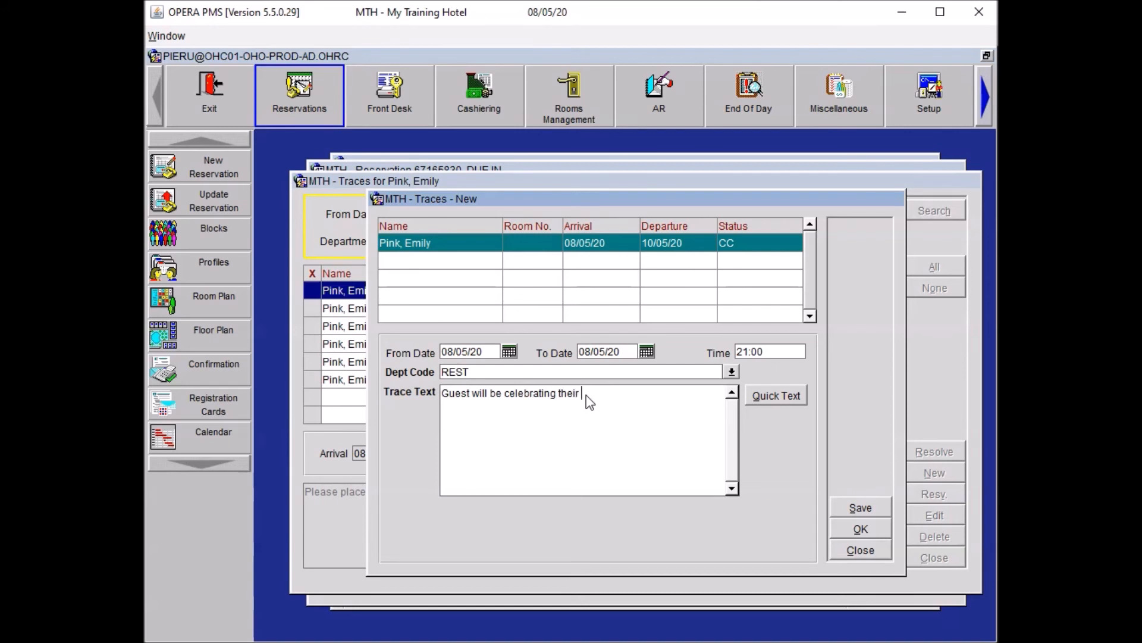
text(anniversary in the restaurant from 18:3002)
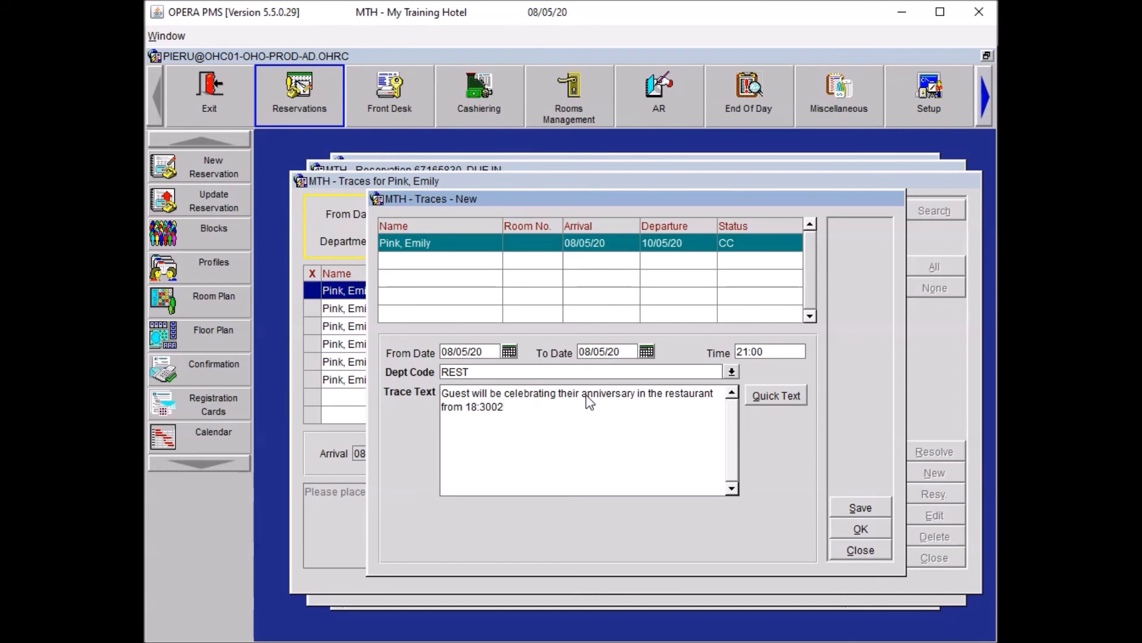
key(BackSpace)
key(BackSpace)
text(till 20:30.)
click(859, 526)
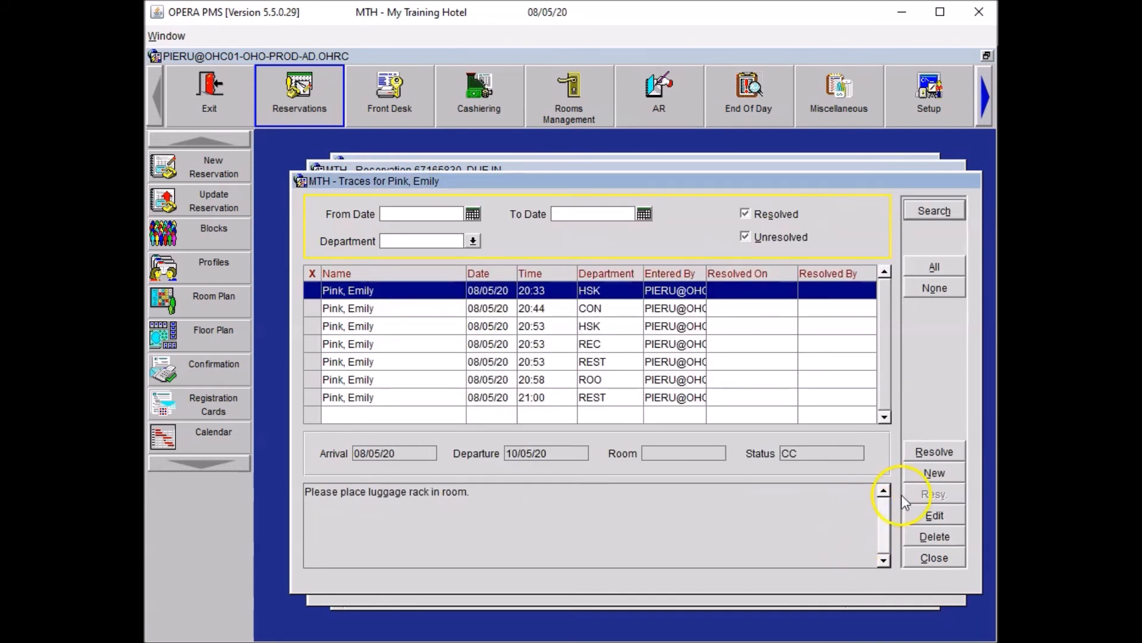
Add WD Wedding Anniversary to the specials, giving EA,MI,WD, without attaching it to the profile.
click(924, 557)
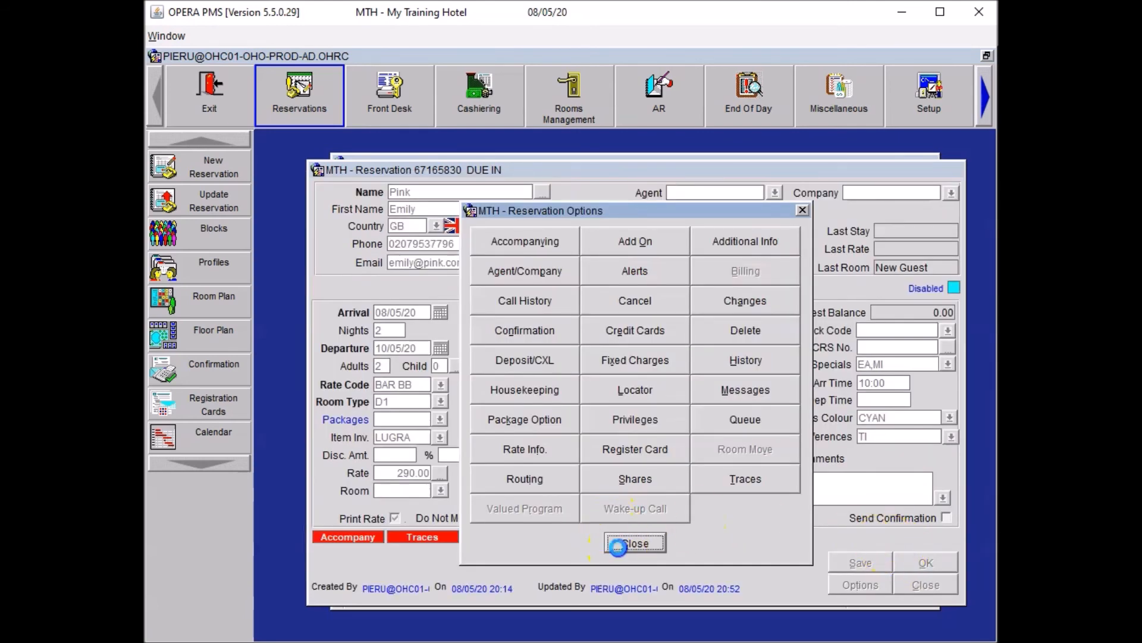
click(615, 543)
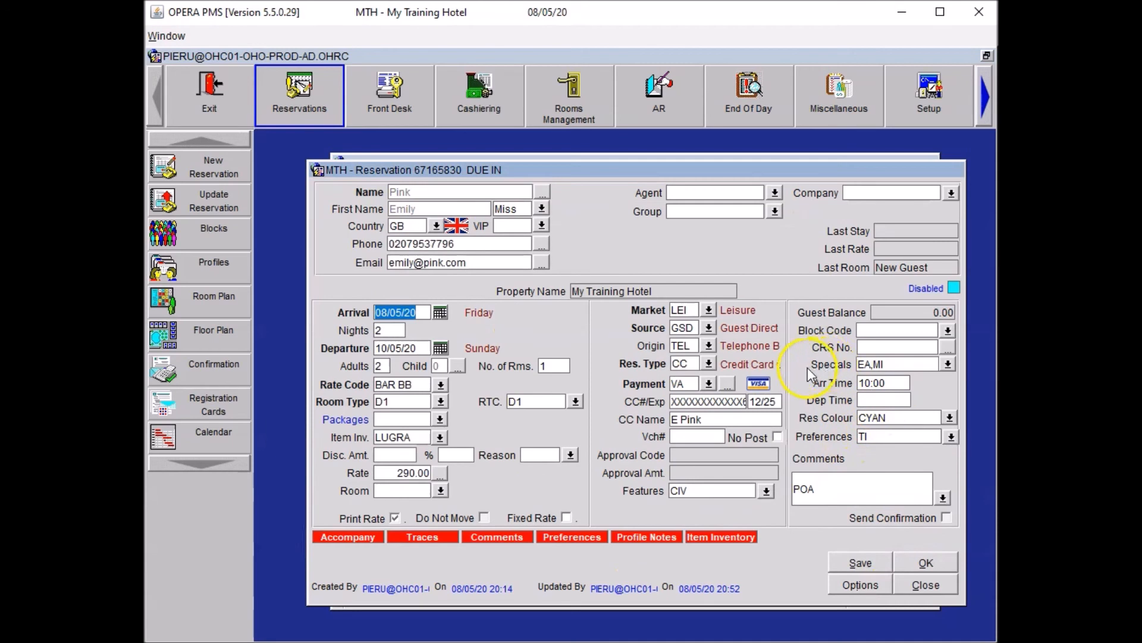
click(945, 364)
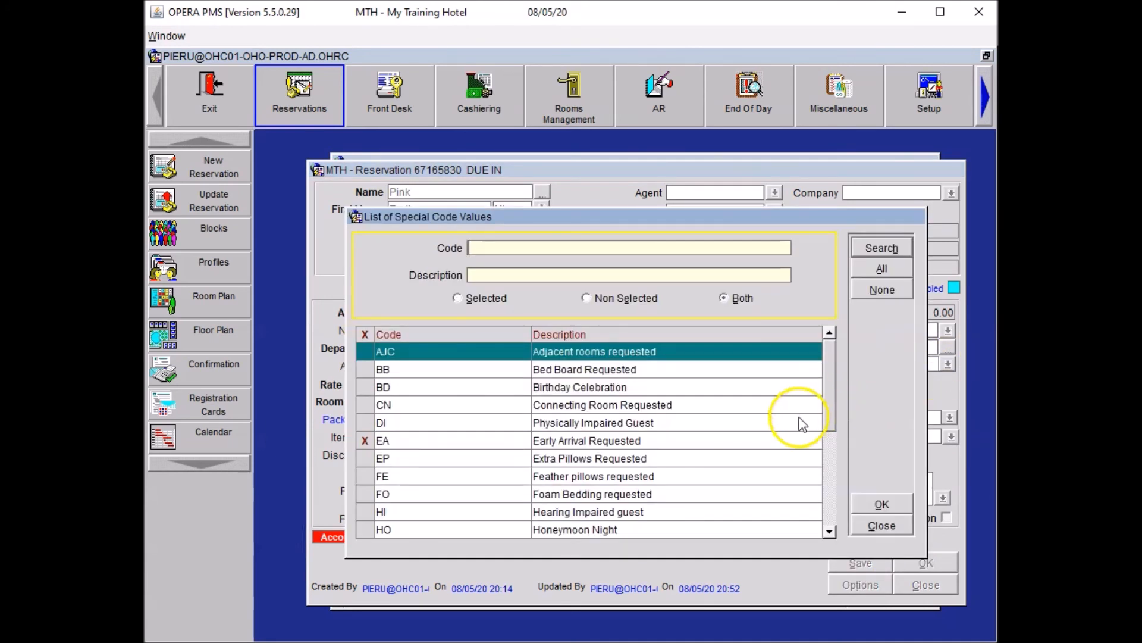
click(829, 509)
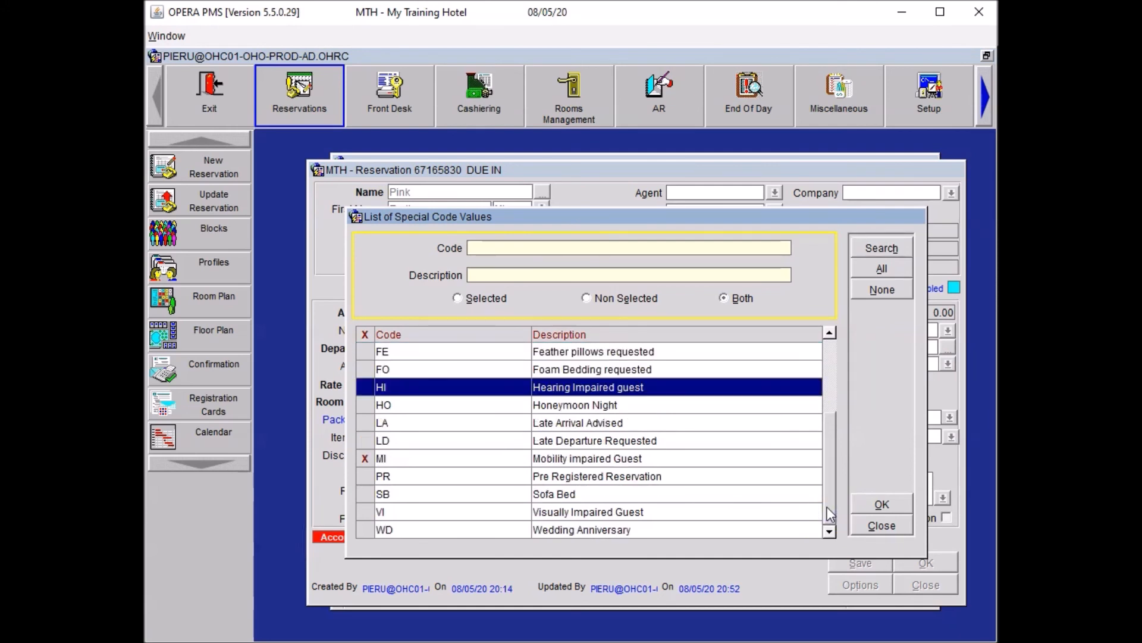
click(364, 530)
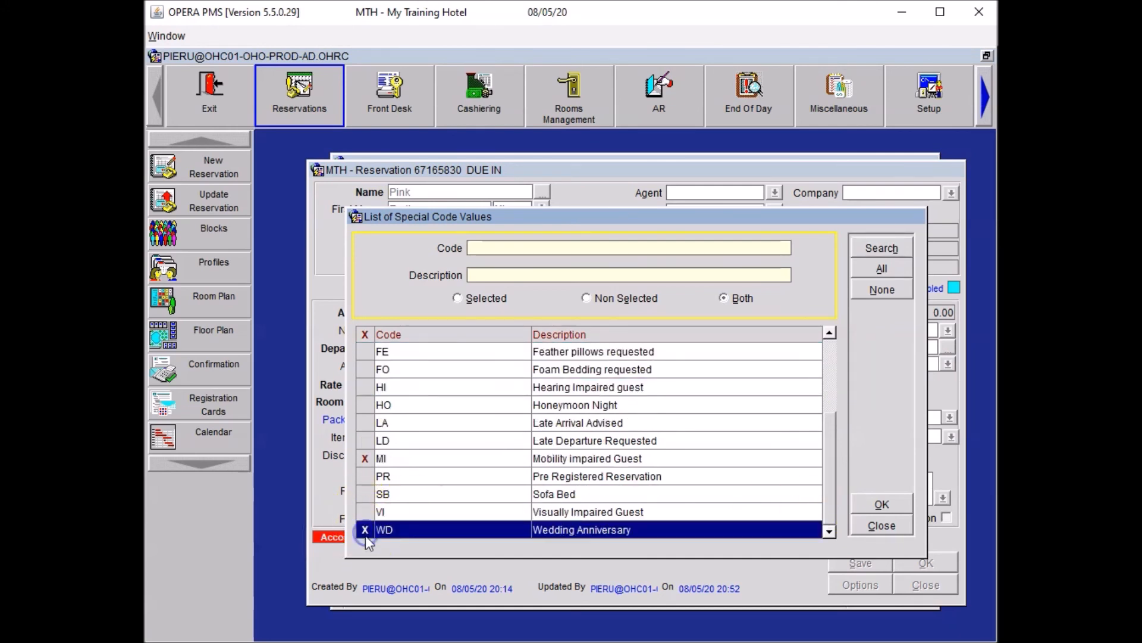
click(881, 504)
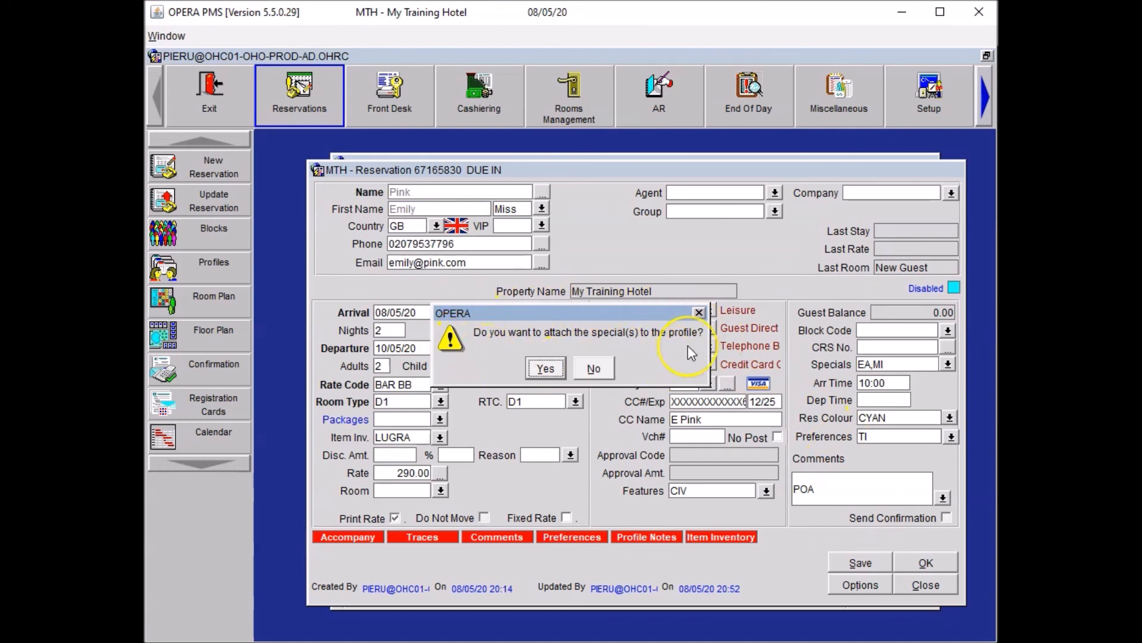
click(594, 369)
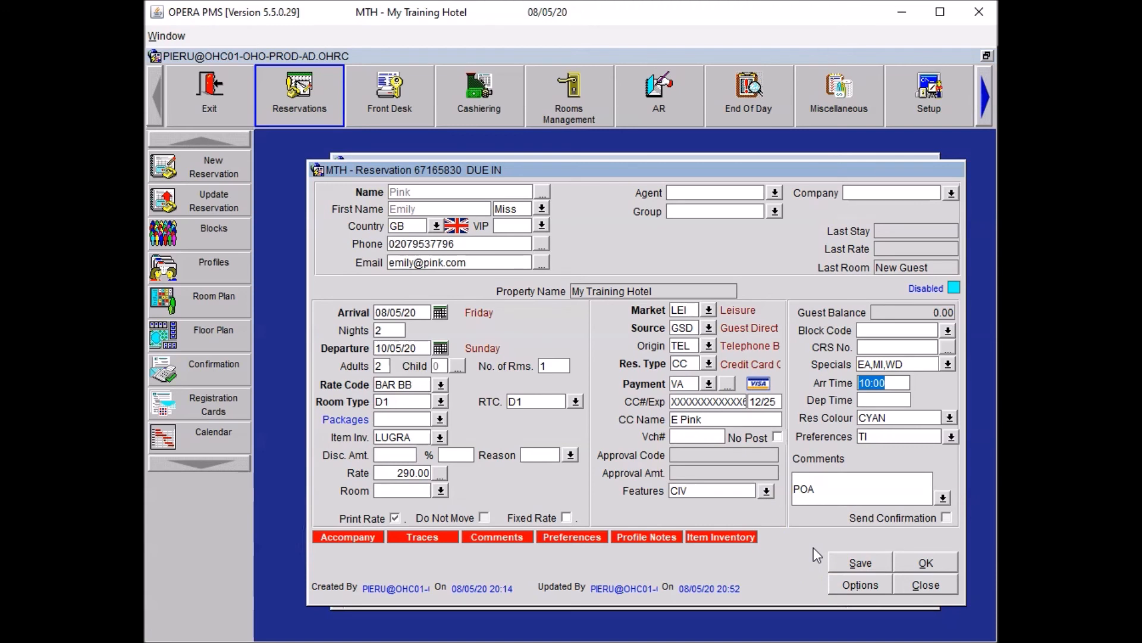
Save a ROO,HSK,GST trace reading 'Please arrange wedding anniversary set up'.
click(868, 585)
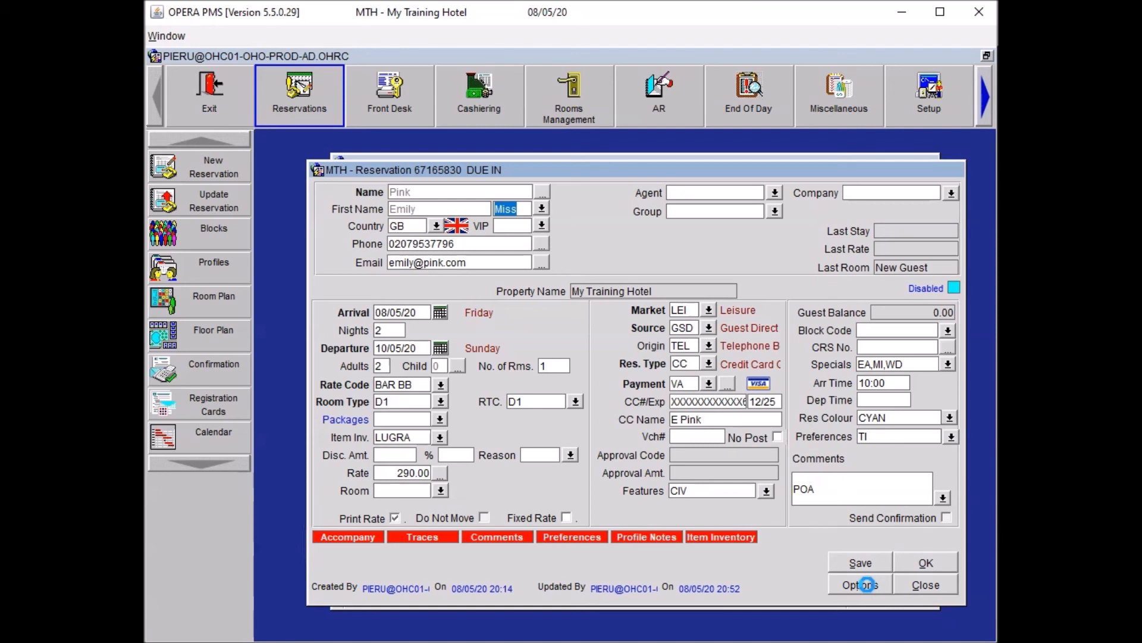
click(867, 585)
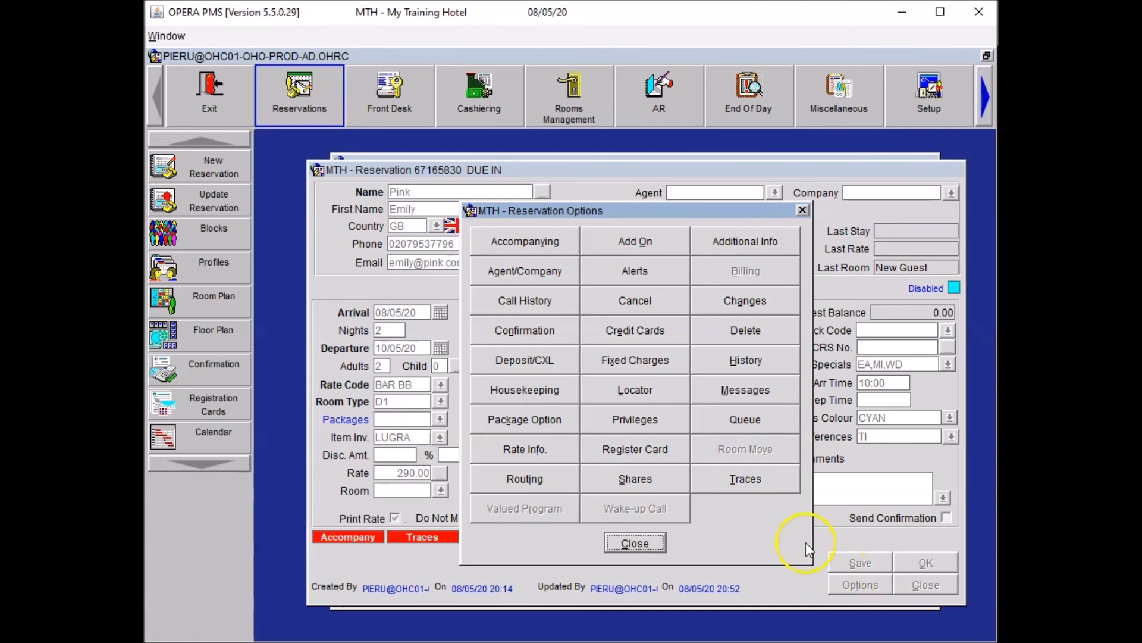
click(761, 476)
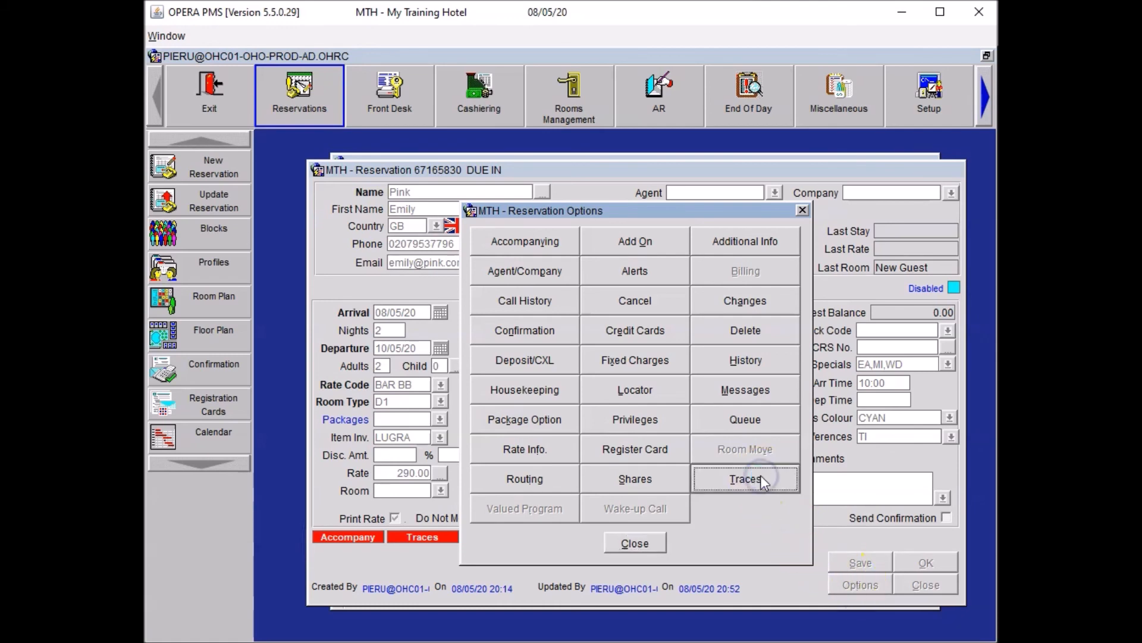
click(920, 470)
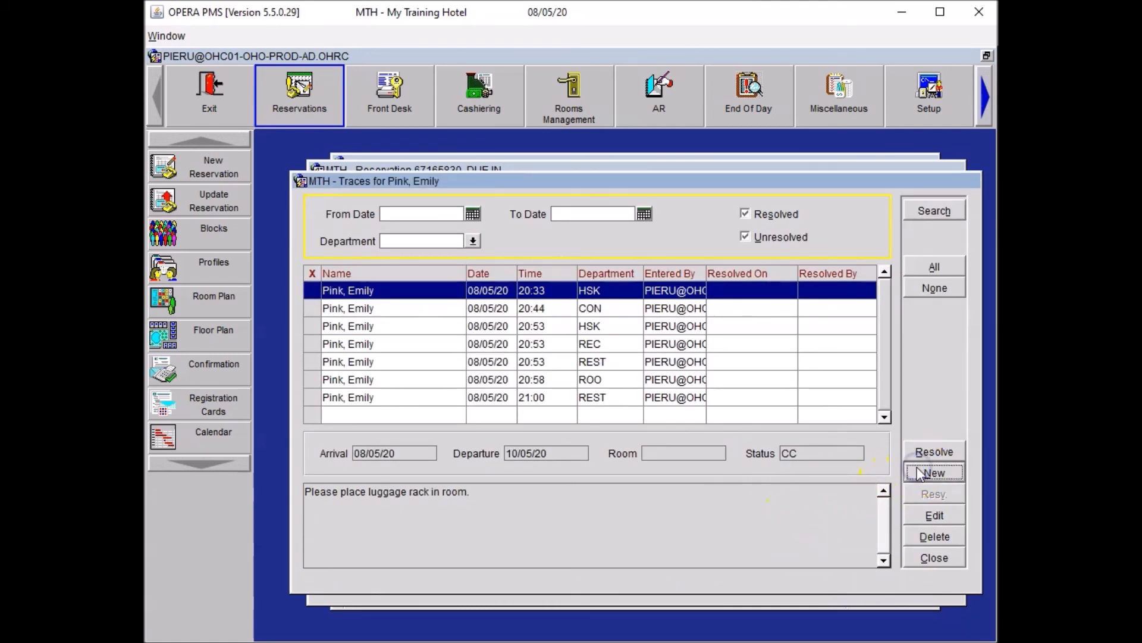
click(616, 372)
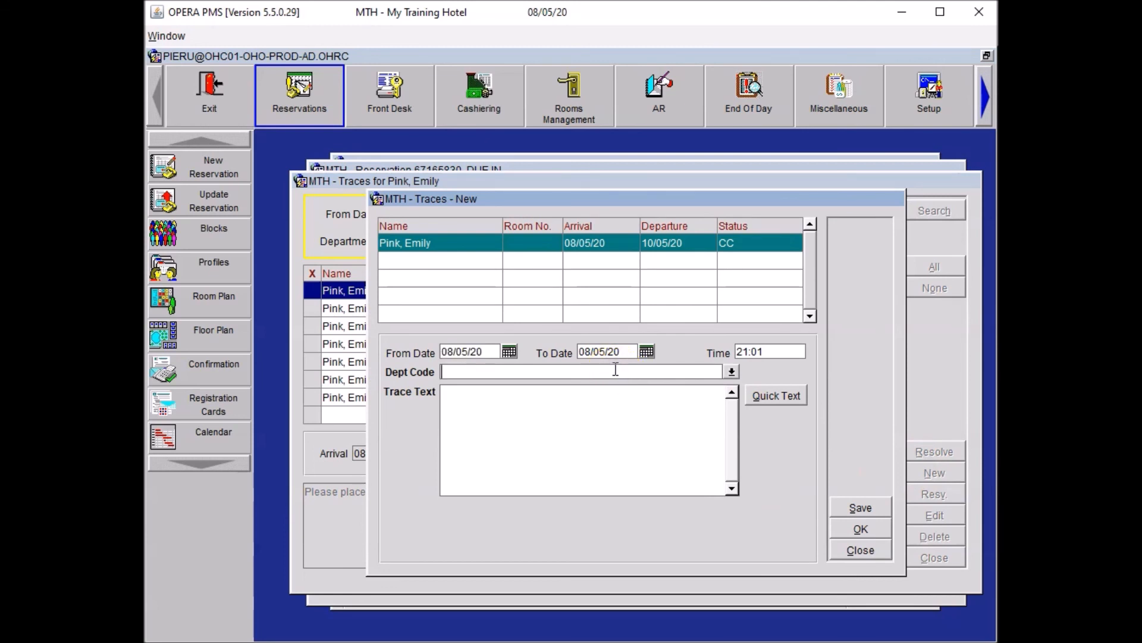
text(ROO)
text(,HSK)
text(,GST)
click(511, 443)
text(Pleas)
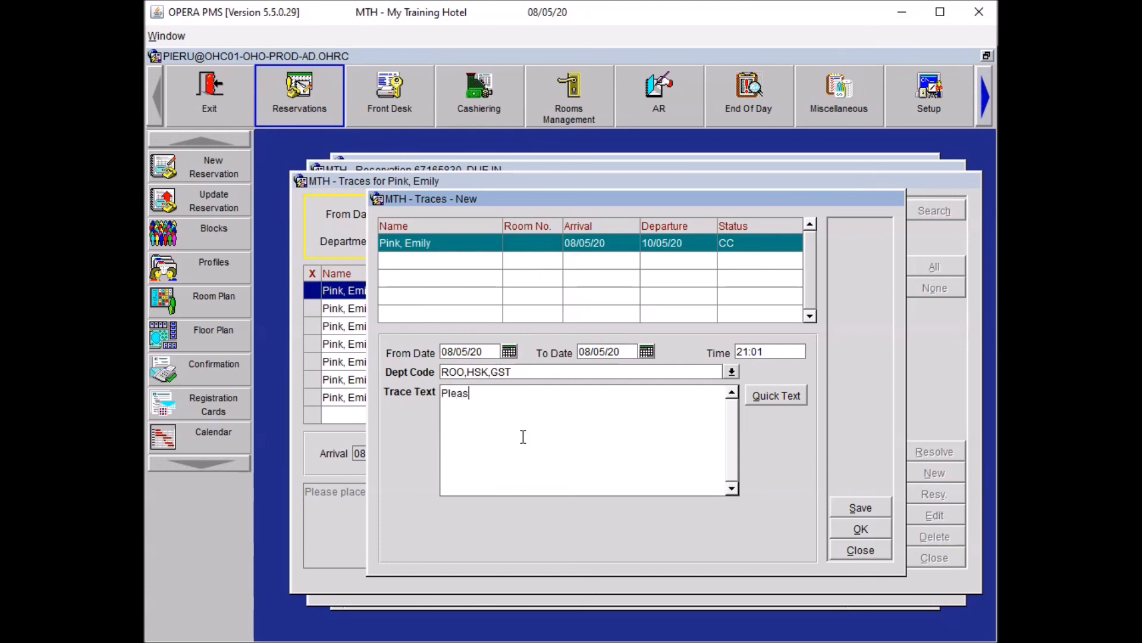
text(e arrange wedding anniver)
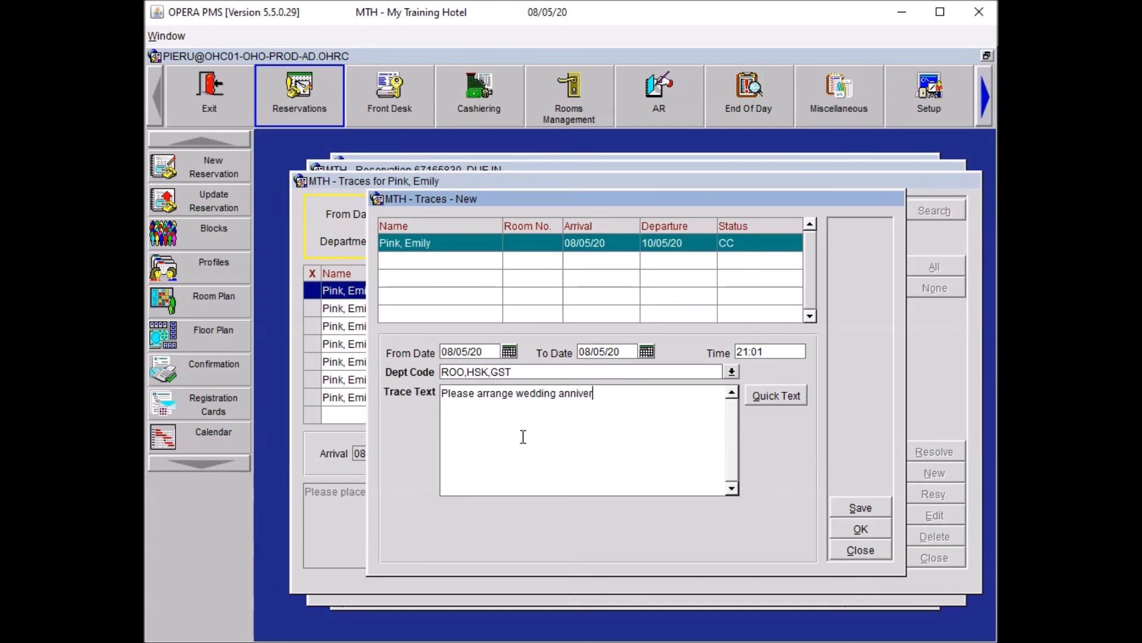
text(sary set up)
click(838, 533)
Close the trace dialogs, then save and close the reservation with specials EA,MI,WD.
click(939, 562)
click(633, 543)
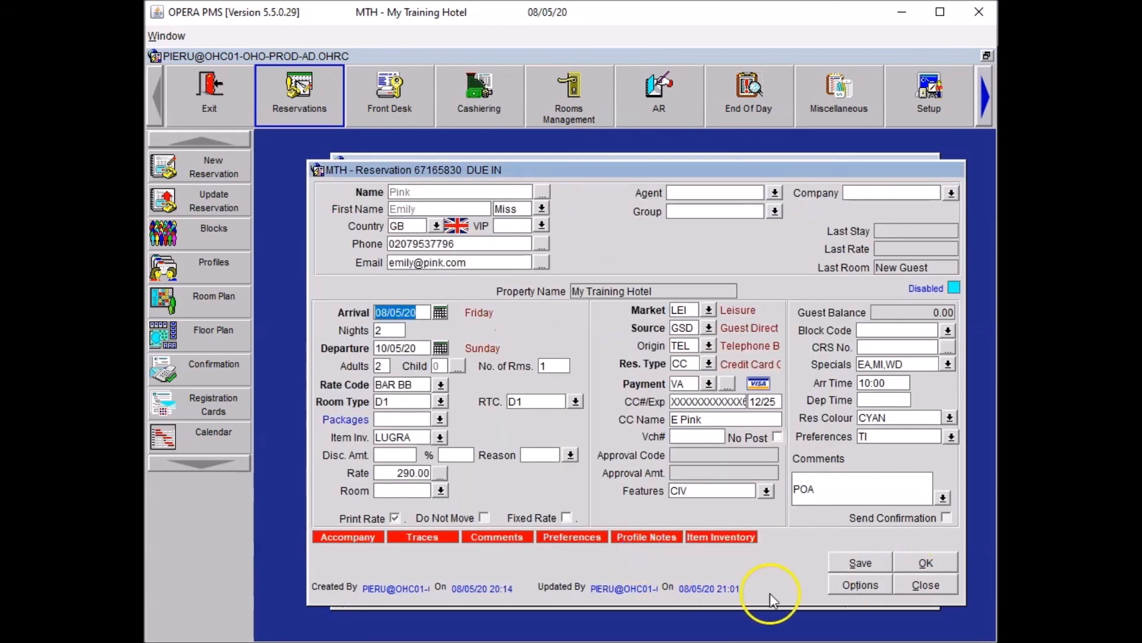
click(857, 563)
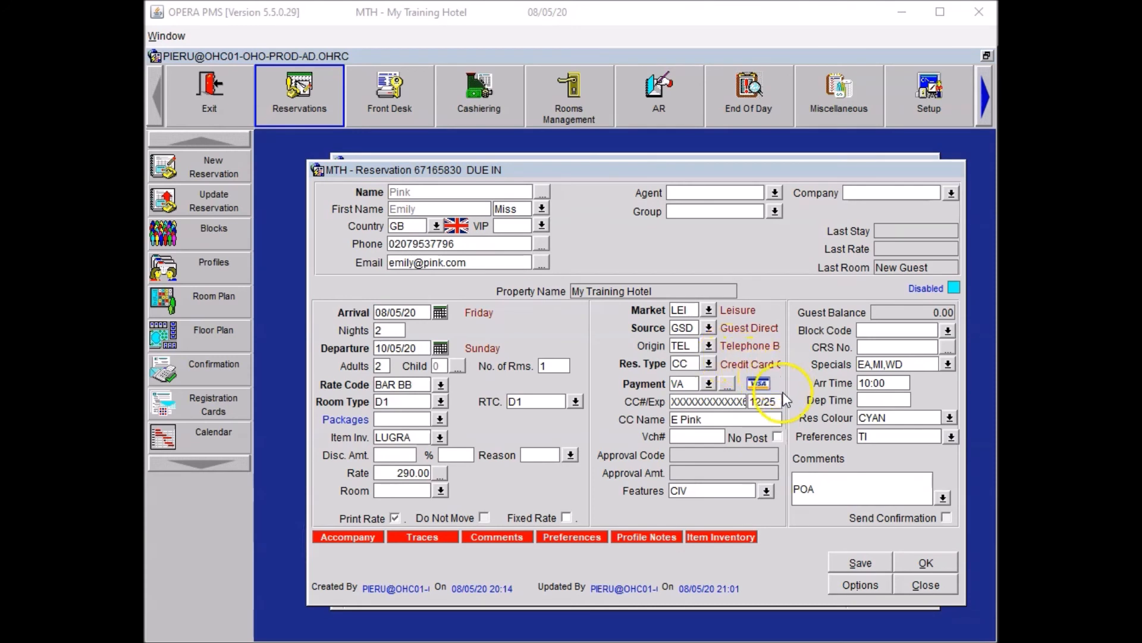
click(916, 559)
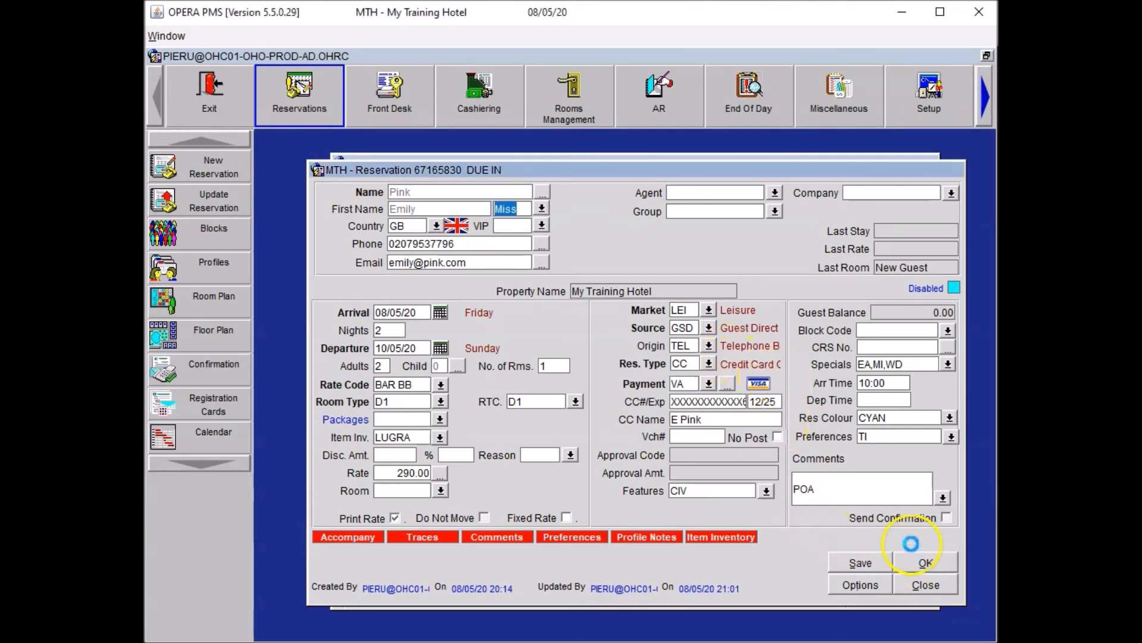